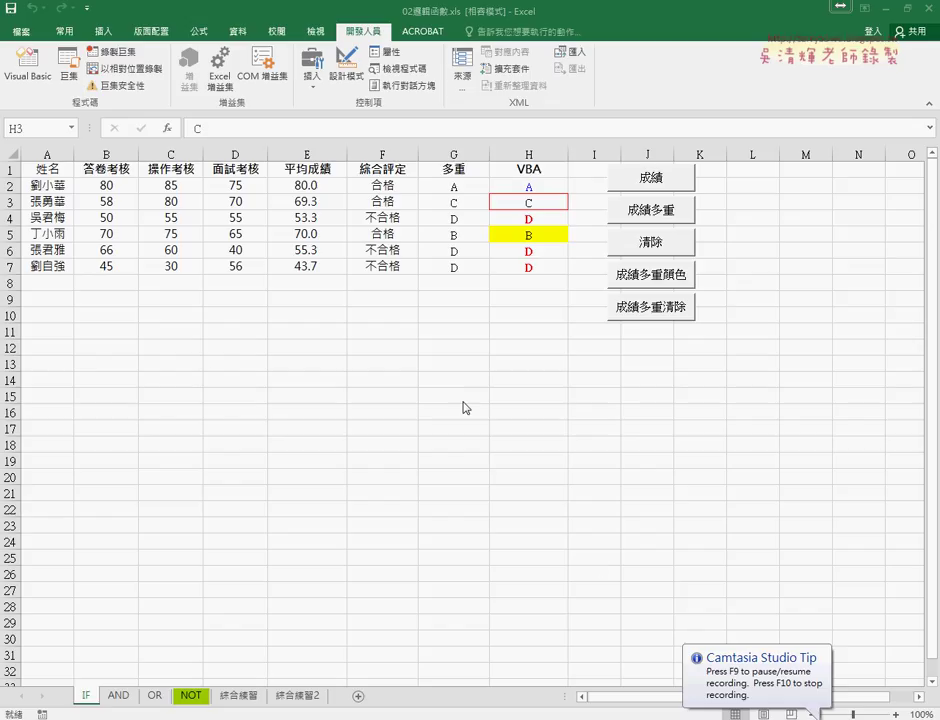
Test the worksheet buttons that clear and write colour-formatted grades in column H.
click(549, 203)
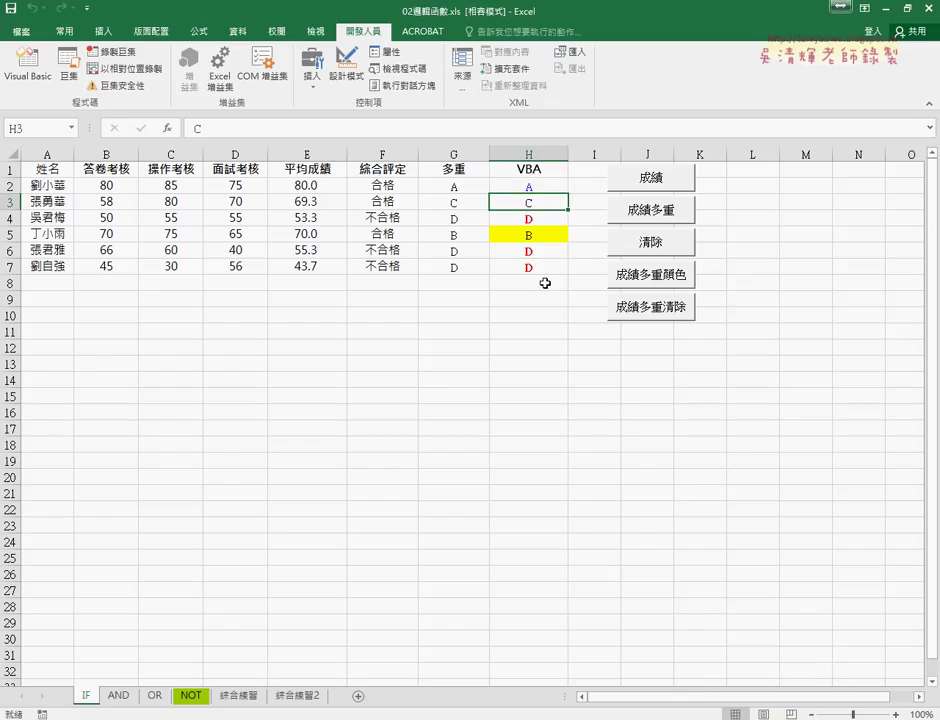
click(651, 246)
click(663, 314)
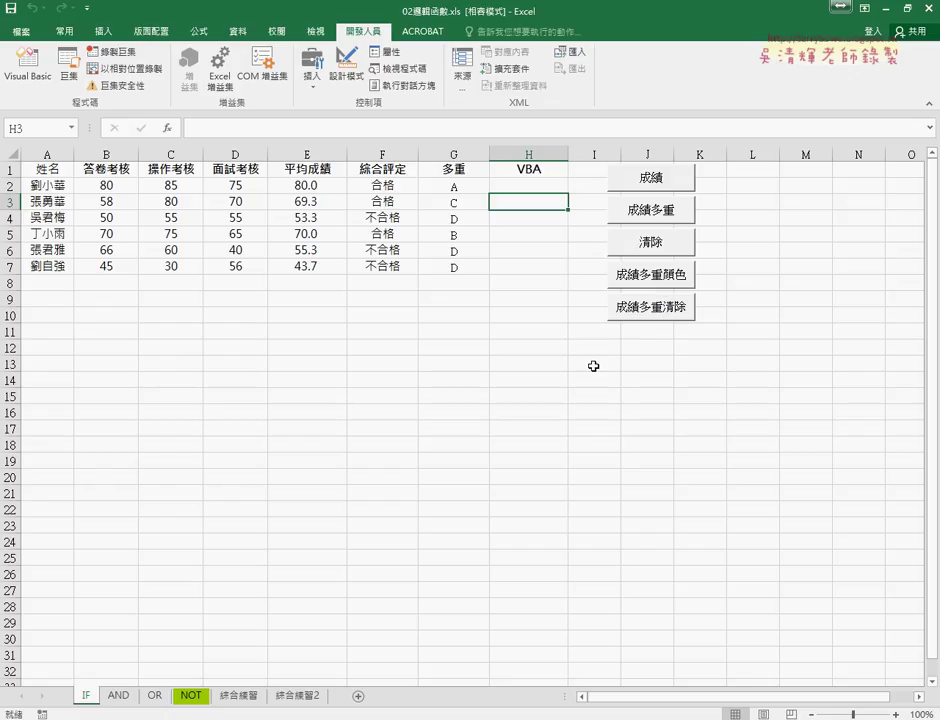
click(594, 379)
click(661, 273)
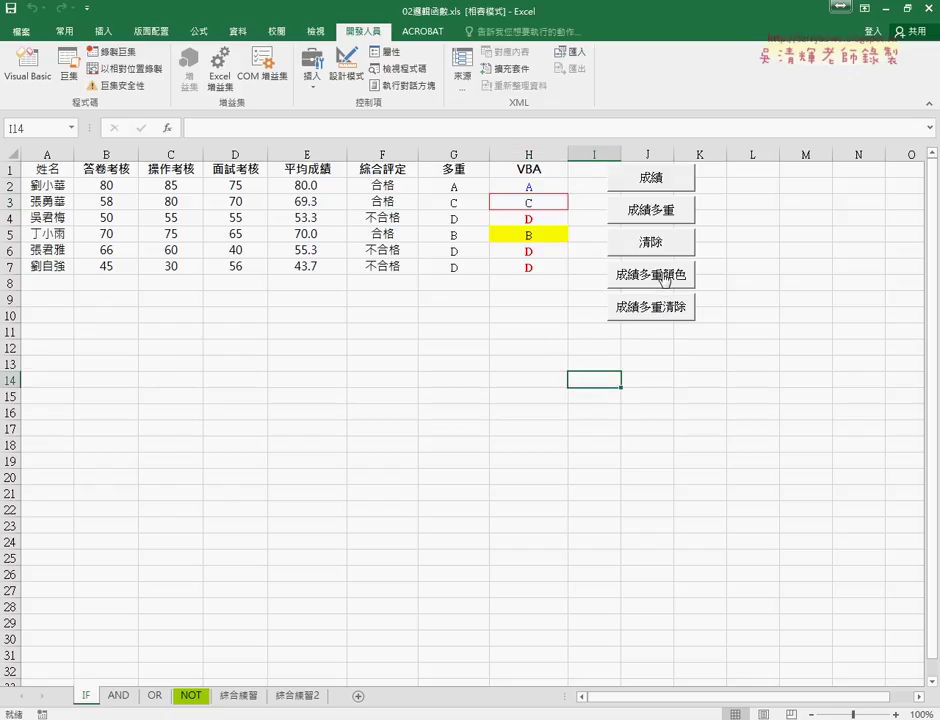
click(664, 310)
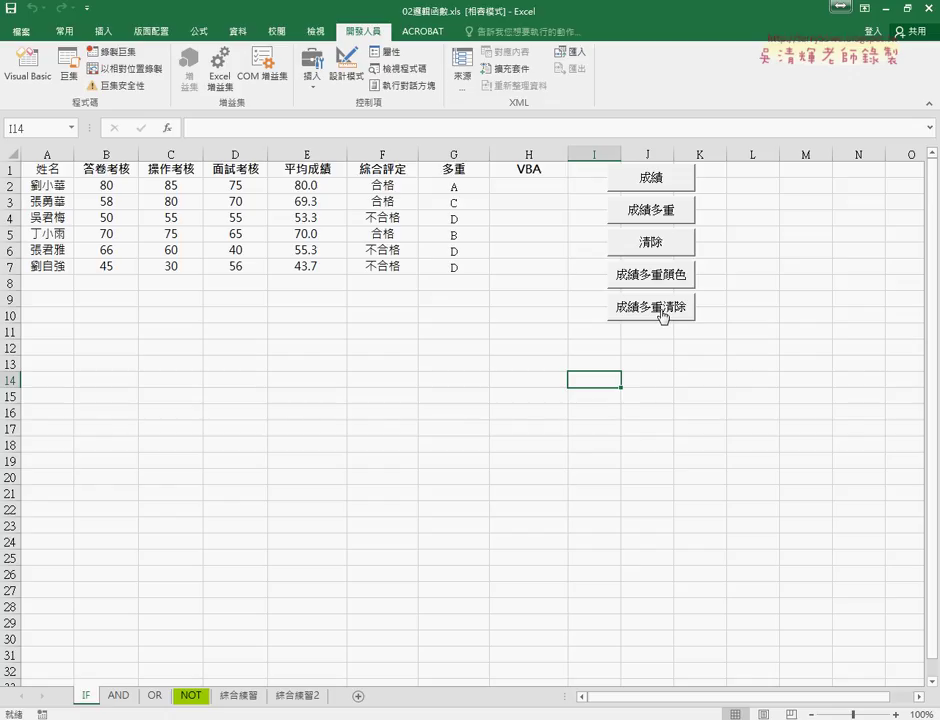
click(655, 279)
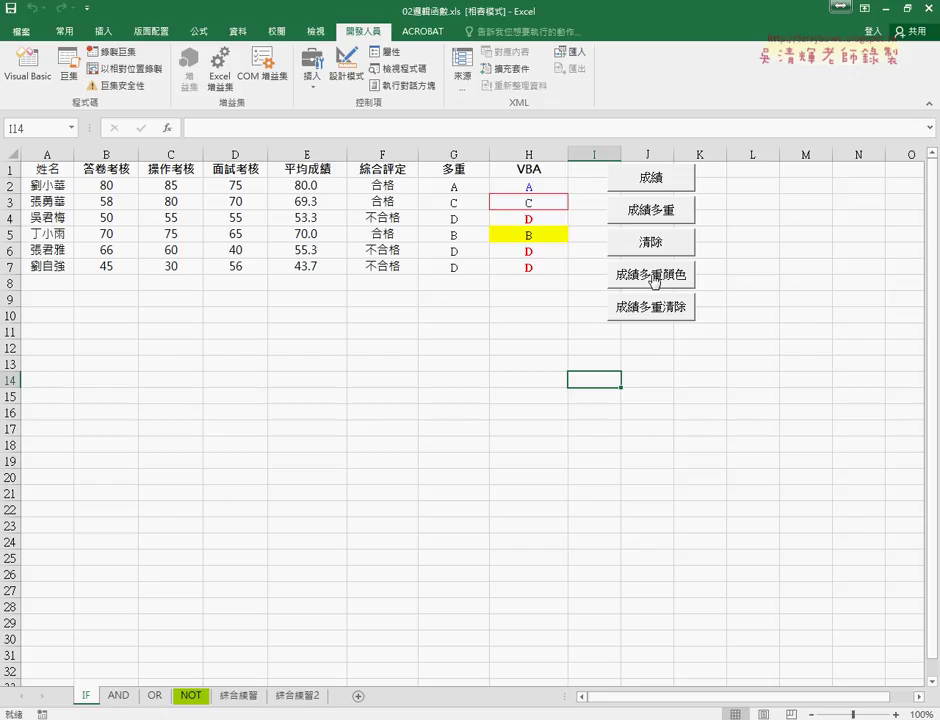
Open the Visual Basic editor and highlight the 成績多重 procedure in Module1.
click(40, 78)
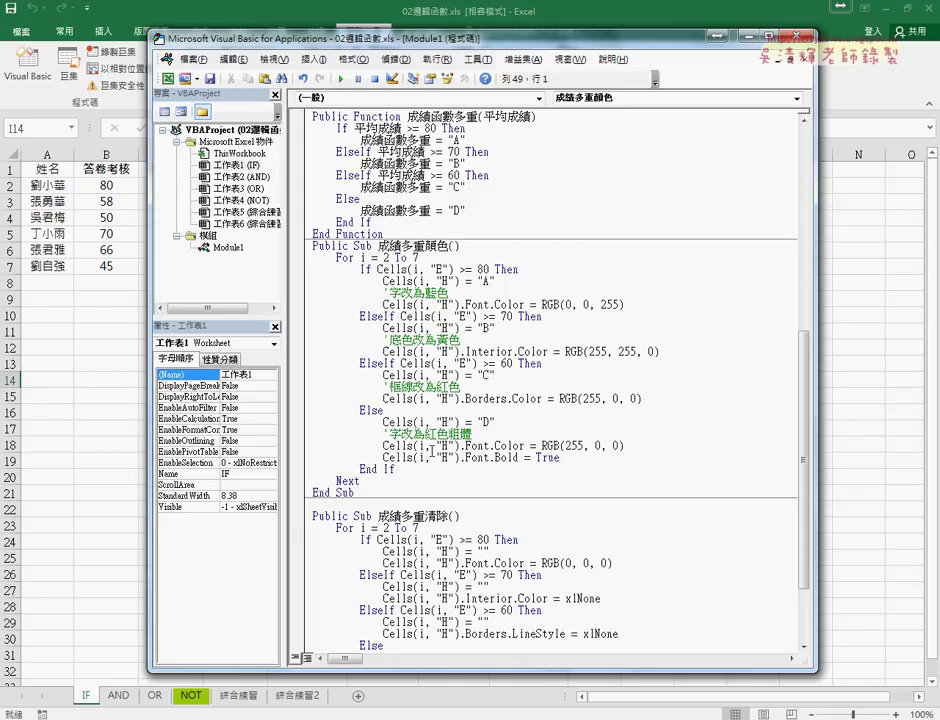
click(362, 492)
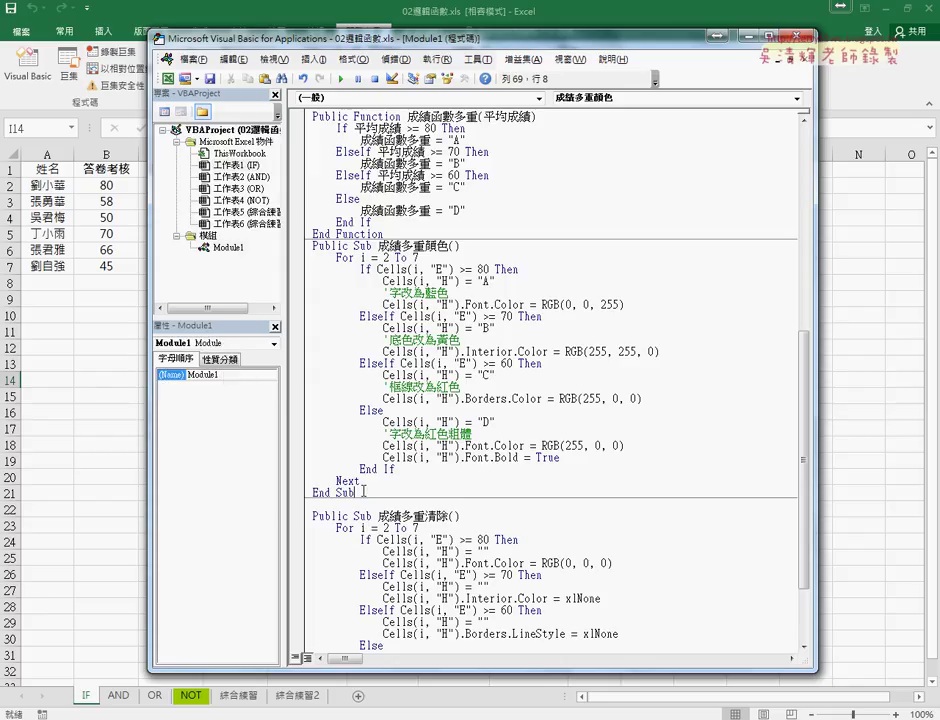
scroll(377, 480, up, 3)
scroll(376, 478, up, 5)
scroll(376, 478, up, 1)
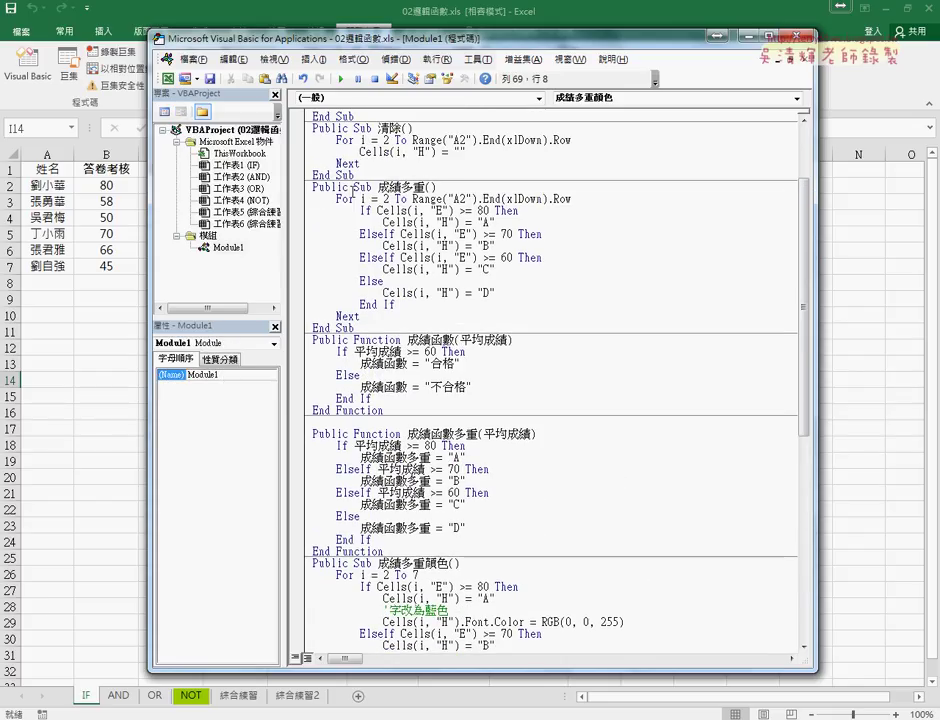
drag(313, 186, 449, 329)
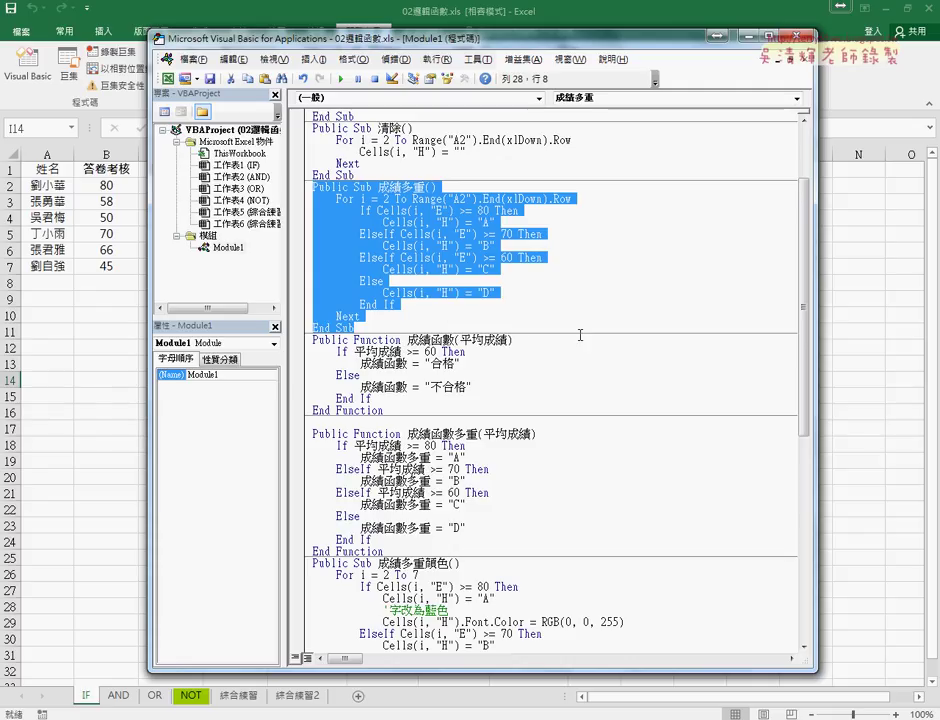
Scroll down to the 成績多重顏色 macro and highlight its grade-A condition lines.
scroll(580, 335, down, 4)
scroll(580, 335, down, 3)
scroll(580, 335, down, 3)
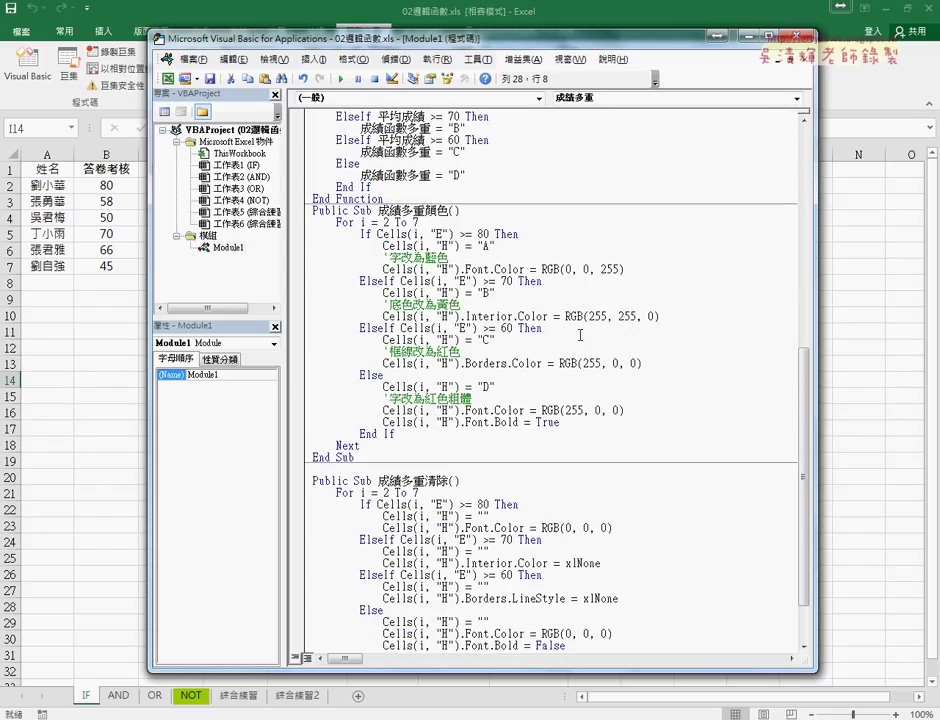
mouse_move(378, 234)
mouse_down()
mouse_move(498, 234)
mouse_move(295, 234)
mouse_up()
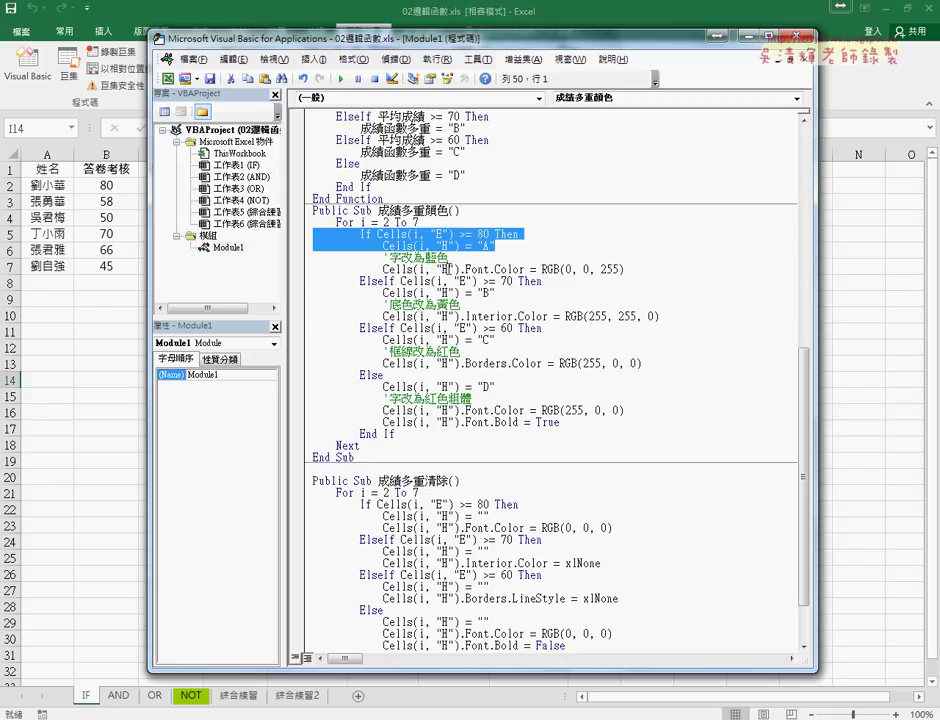
drag(383, 269, 624, 269)
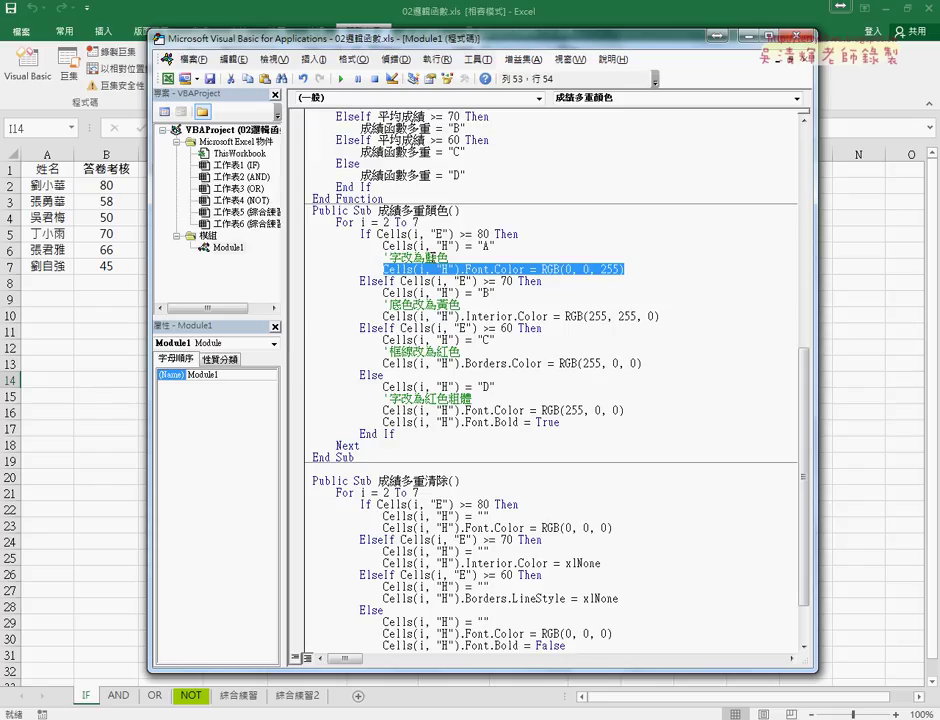
click(383, 245)
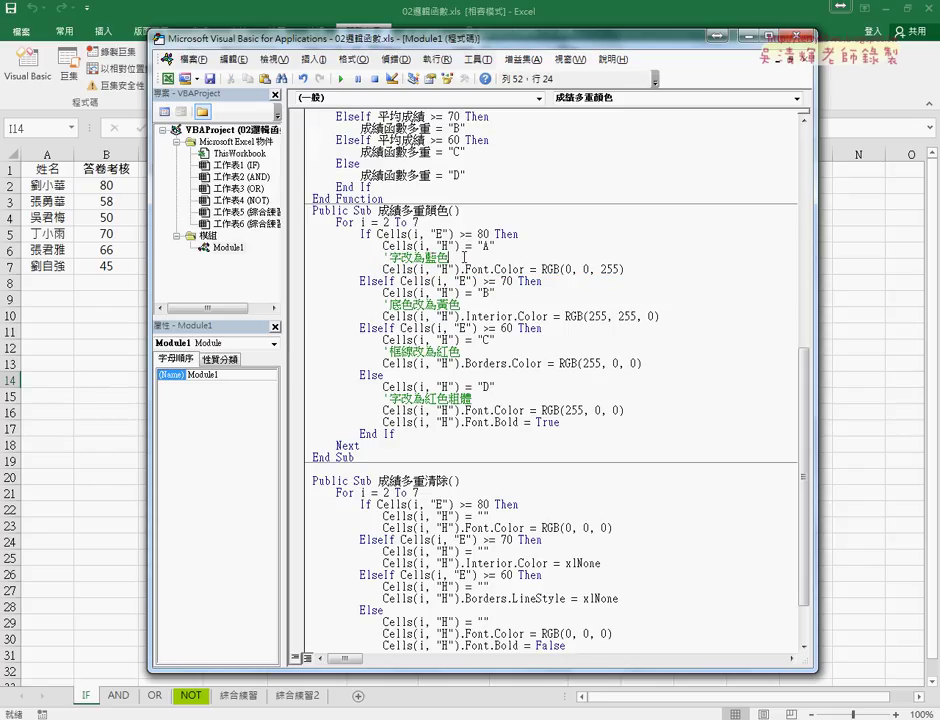
drag(383, 245, 459, 245)
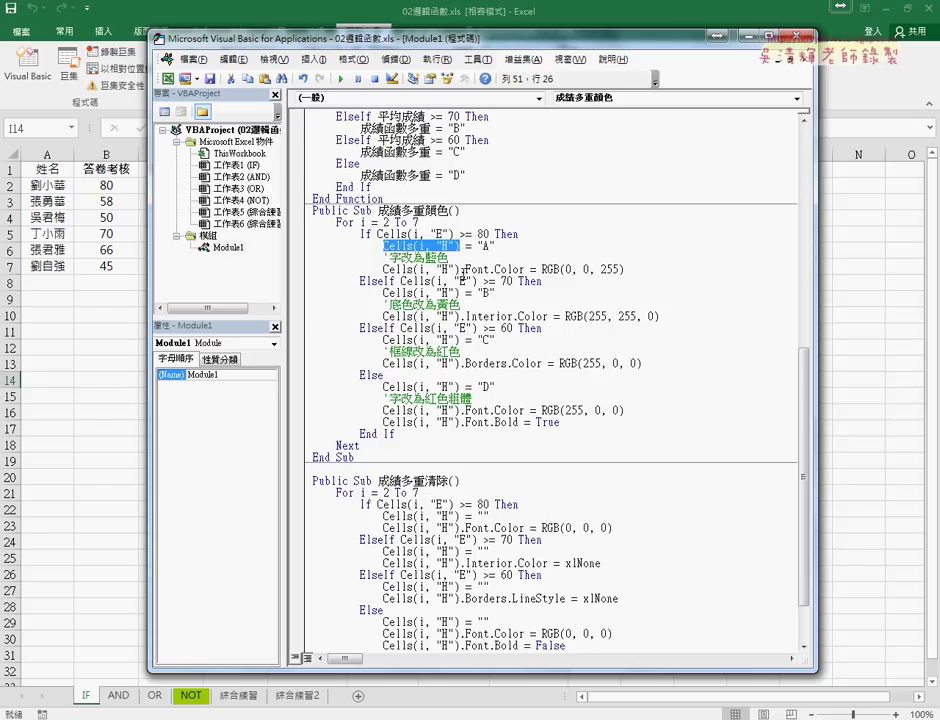
drag(461, 269, 527, 269)
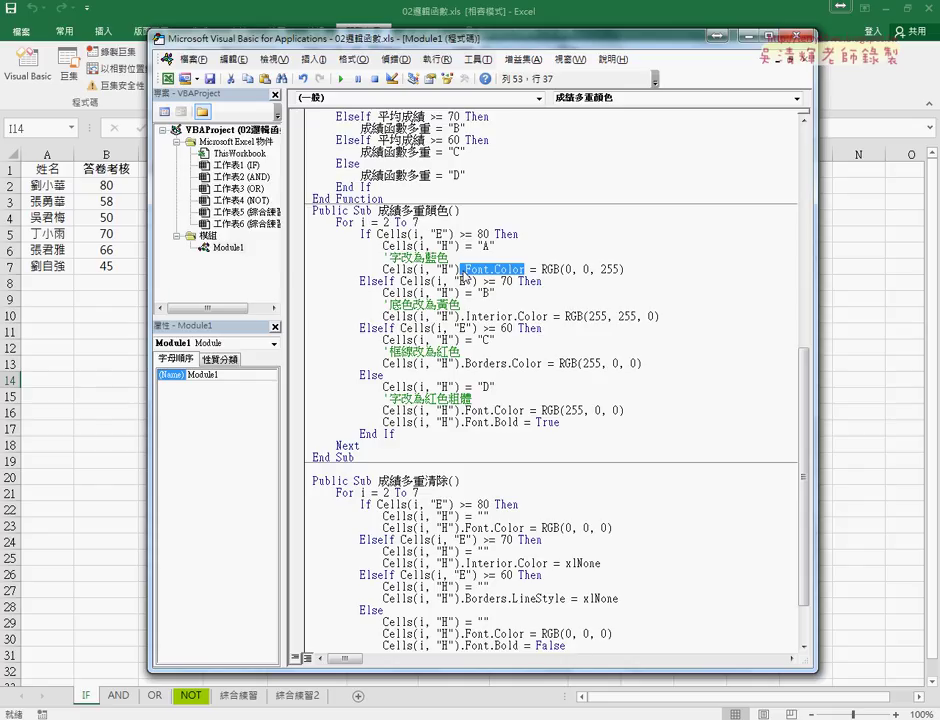
click(521, 269)
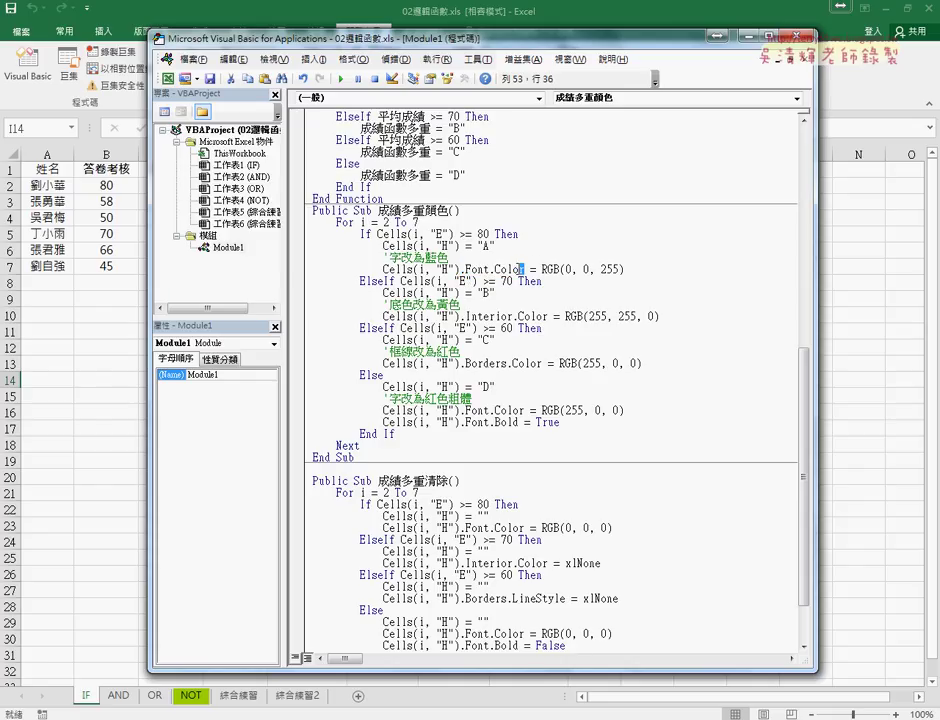
double_click(519, 269)
Retype the blue-font line as Cells.Font.Color = and dismiss the resulting compile error.
drag(413, 269, 634, 270)
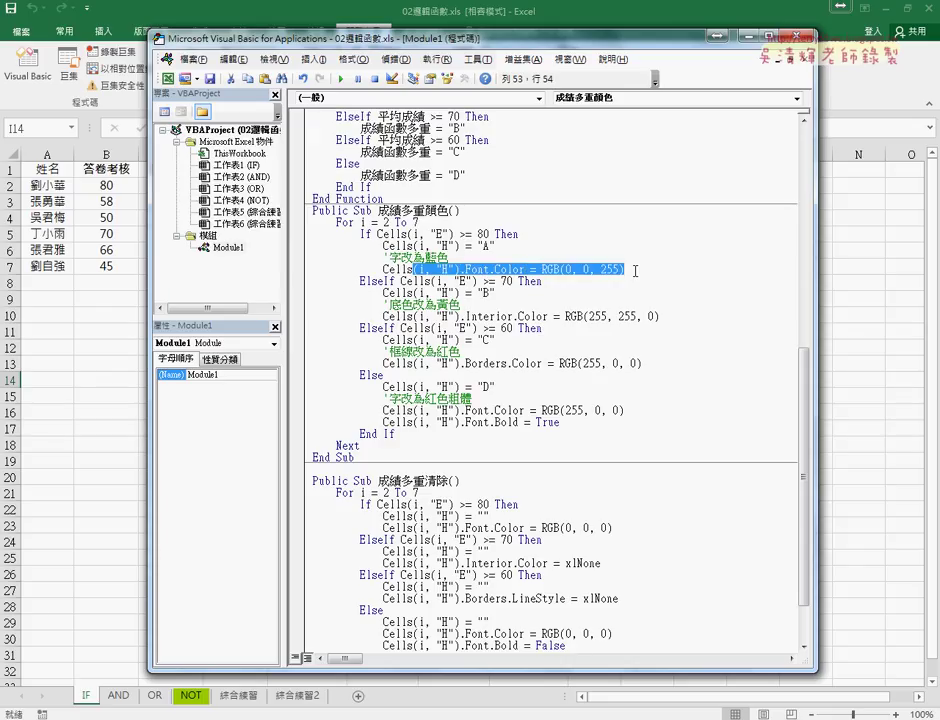
text(.f)
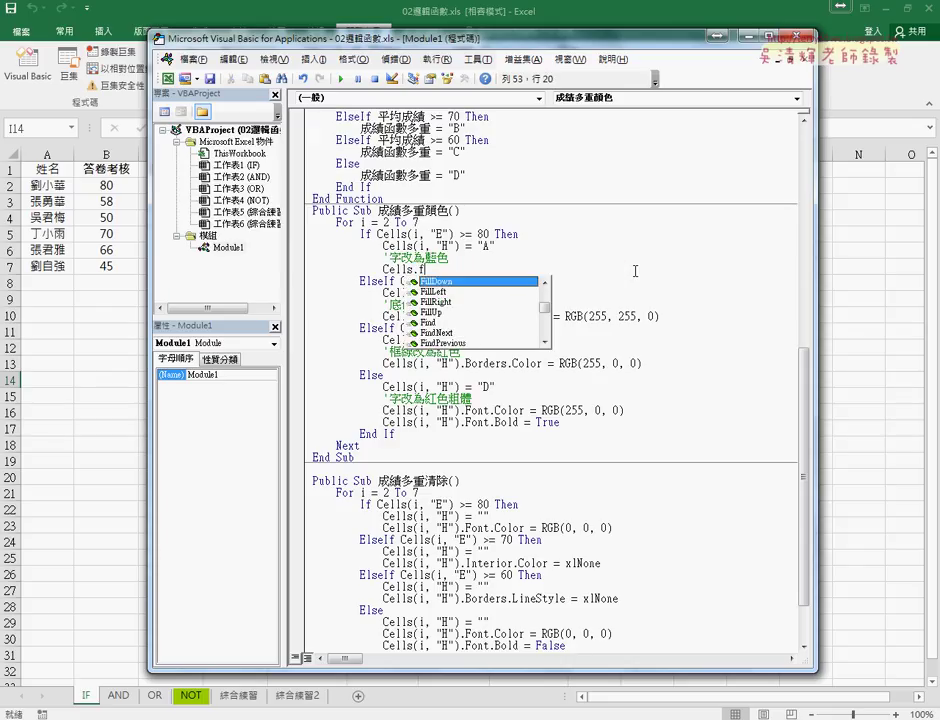
text(ont)
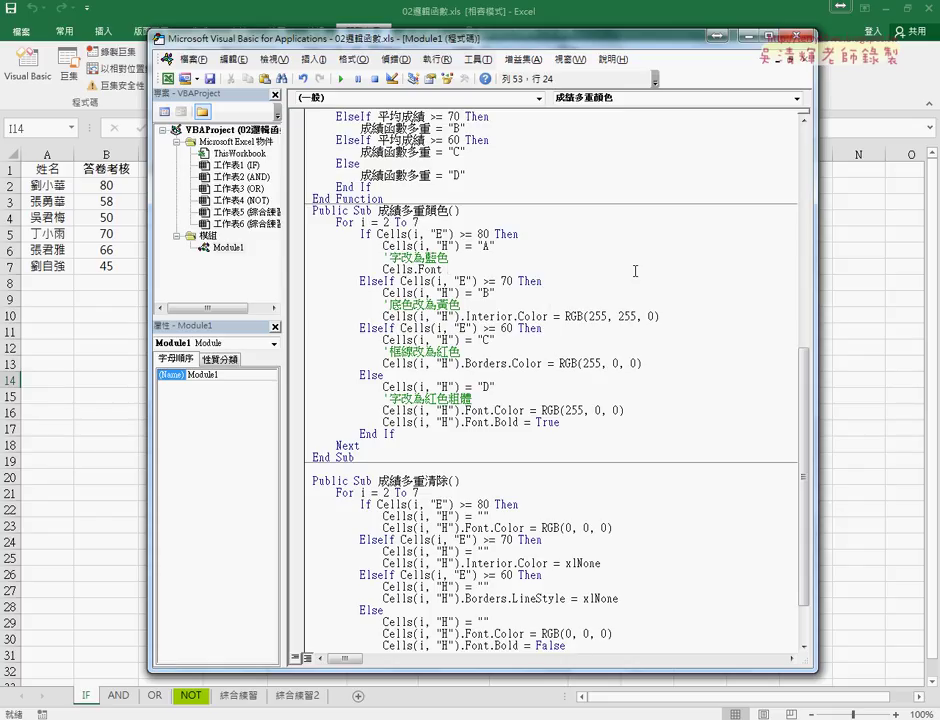
key(BackSpace)
text(.)
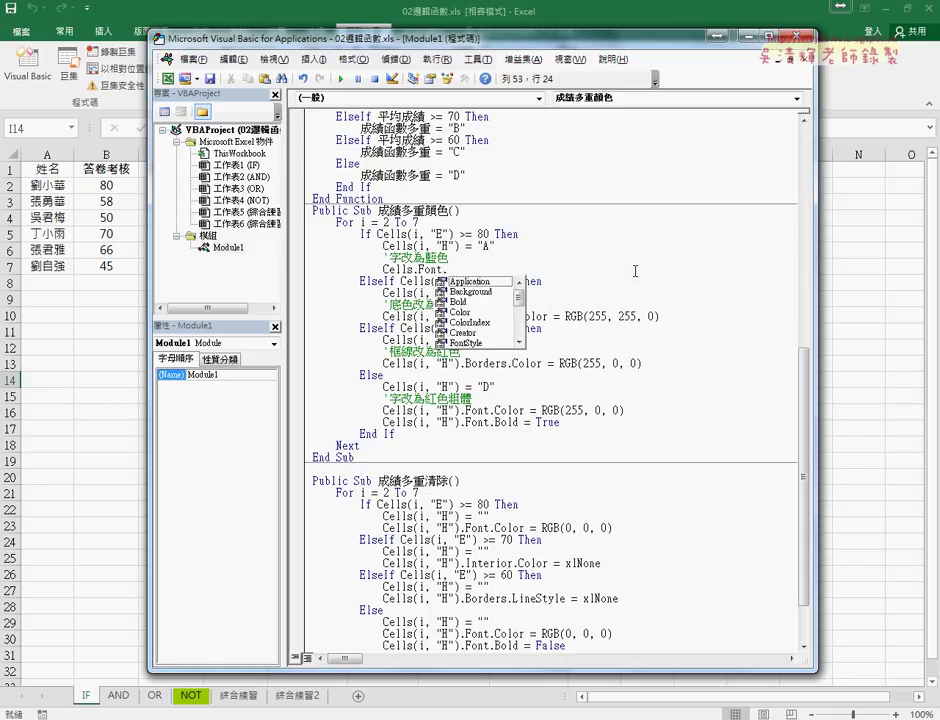
text(co)
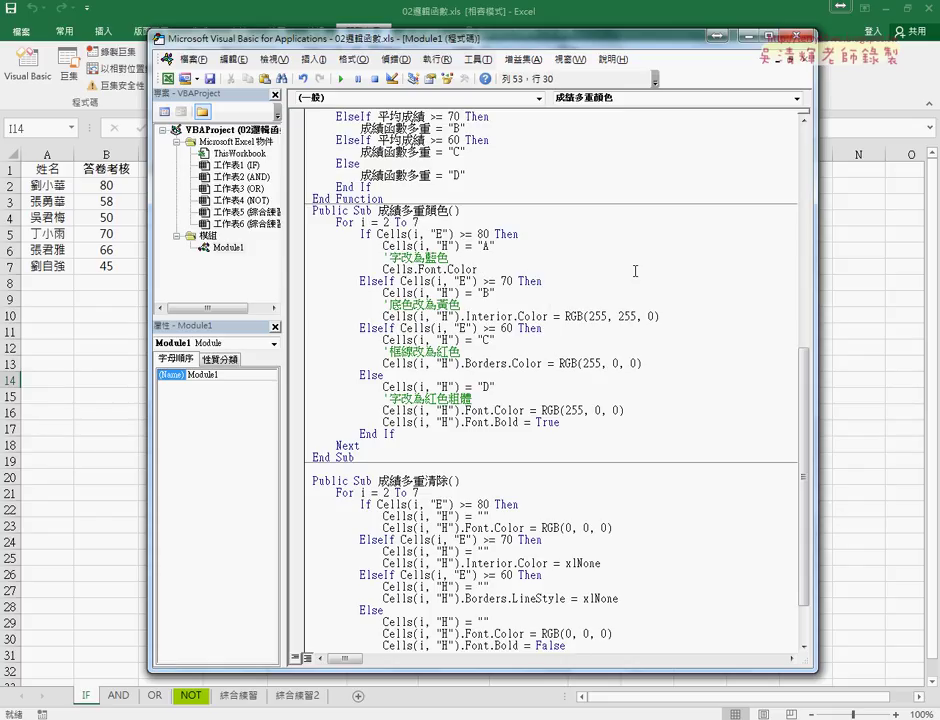
text( =)
drag(478, 269, 419, 269)
click(414, 248)
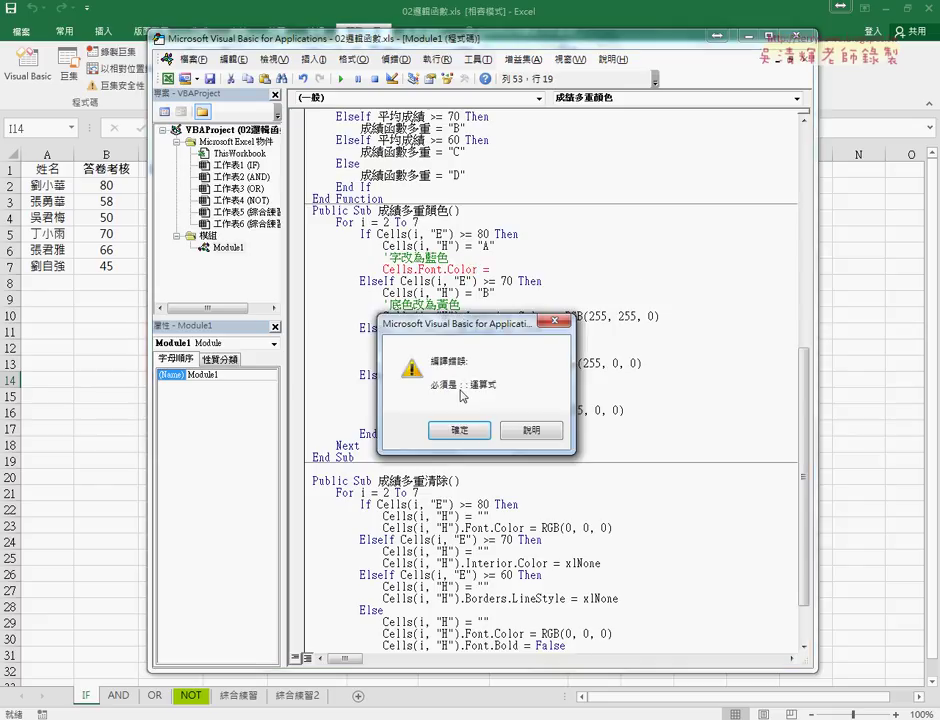
key(Return)
Copy (i, "H") from the grade-A line and paste it right after Cells.
drag(459, 245, 413, 245)
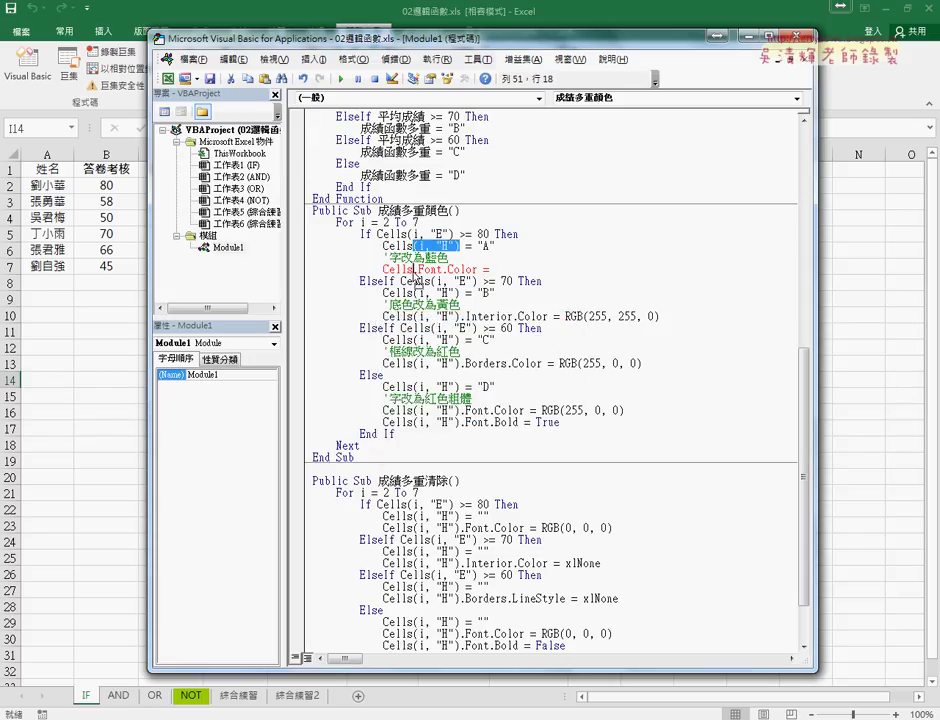
key(ctrl+c)
click(417, 269)
key(ctrl+v)
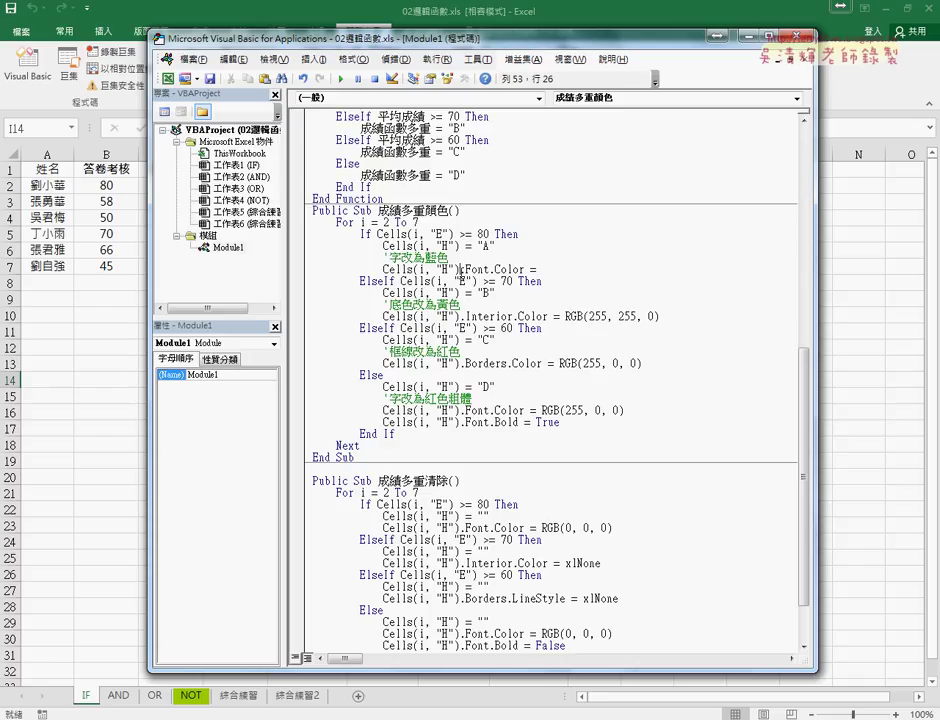
drag(459, 269, 386, 269)
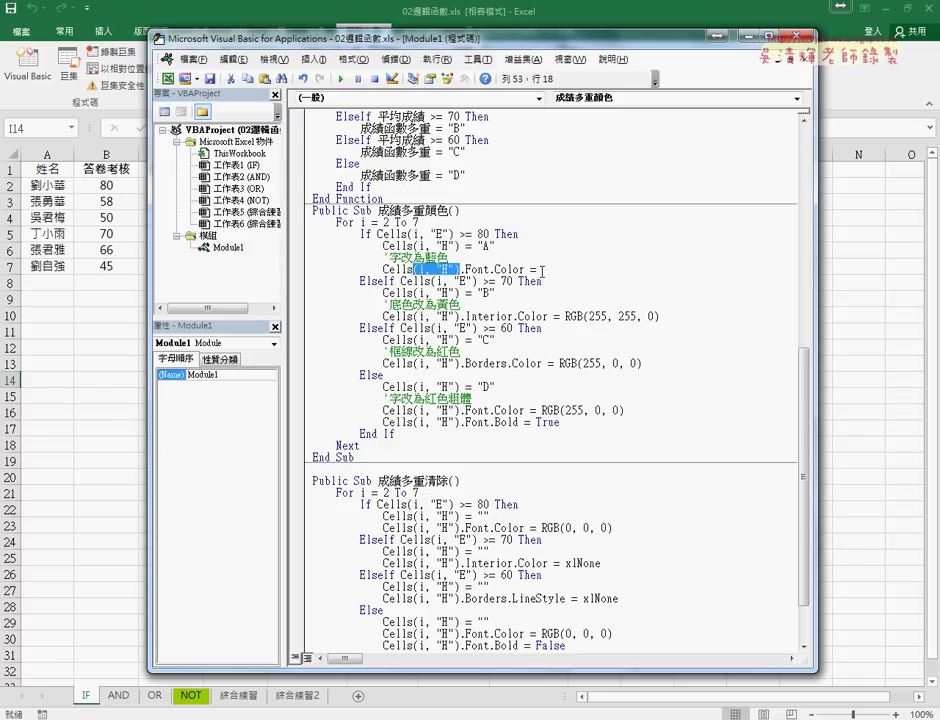
drag(538, 270, 463, 270)
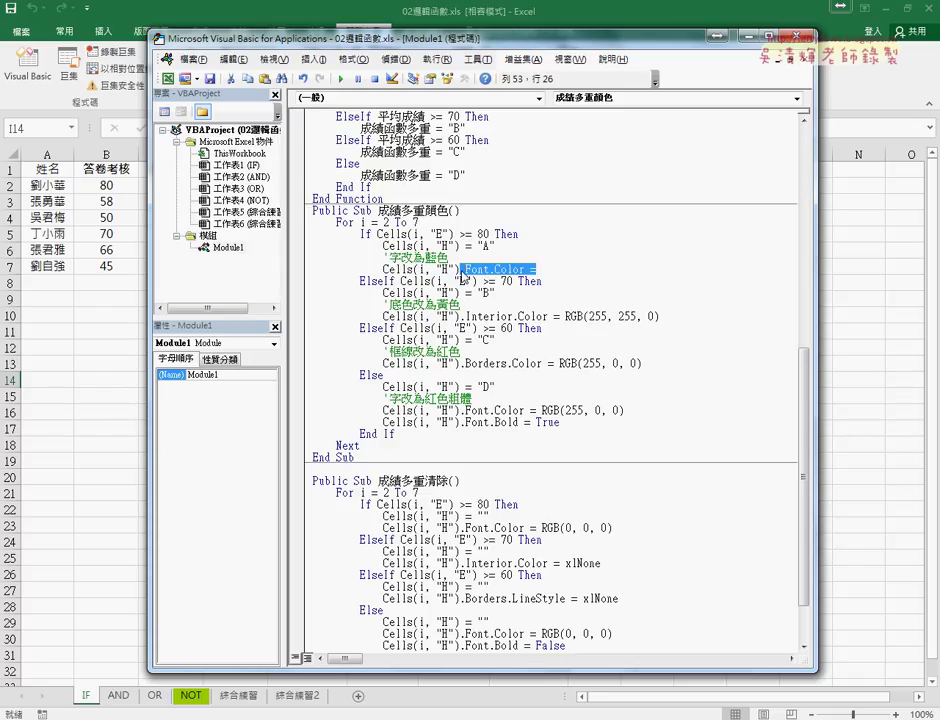
Rebuild the 字改為藍色 line as Cells(i, "H").Font.Color =, restoring the deleted cell reference.
key(Delete)
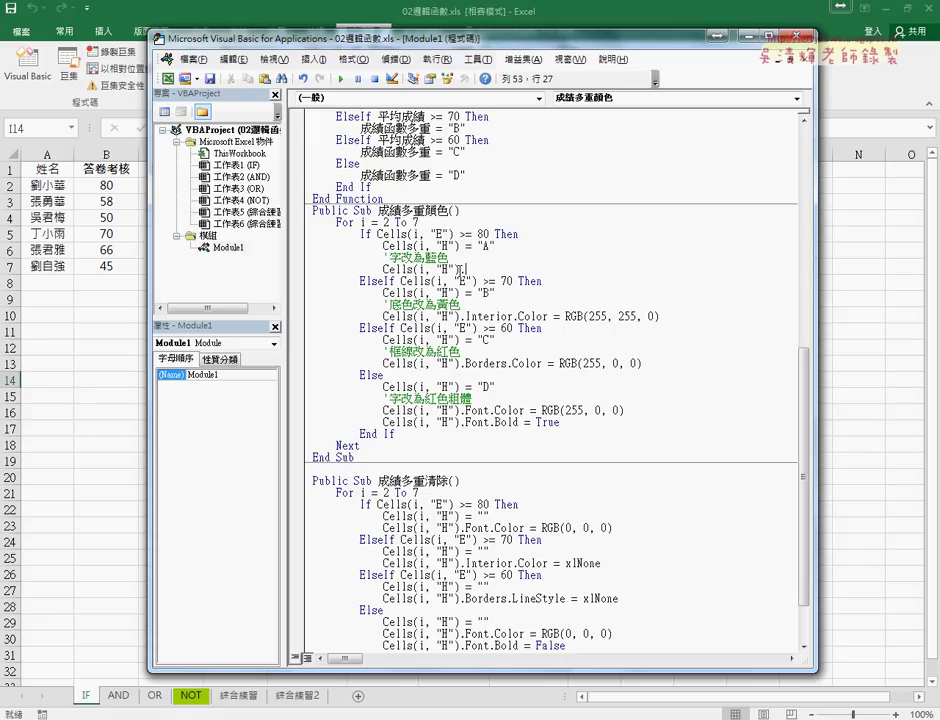
drag(463, 269, 414, 270)
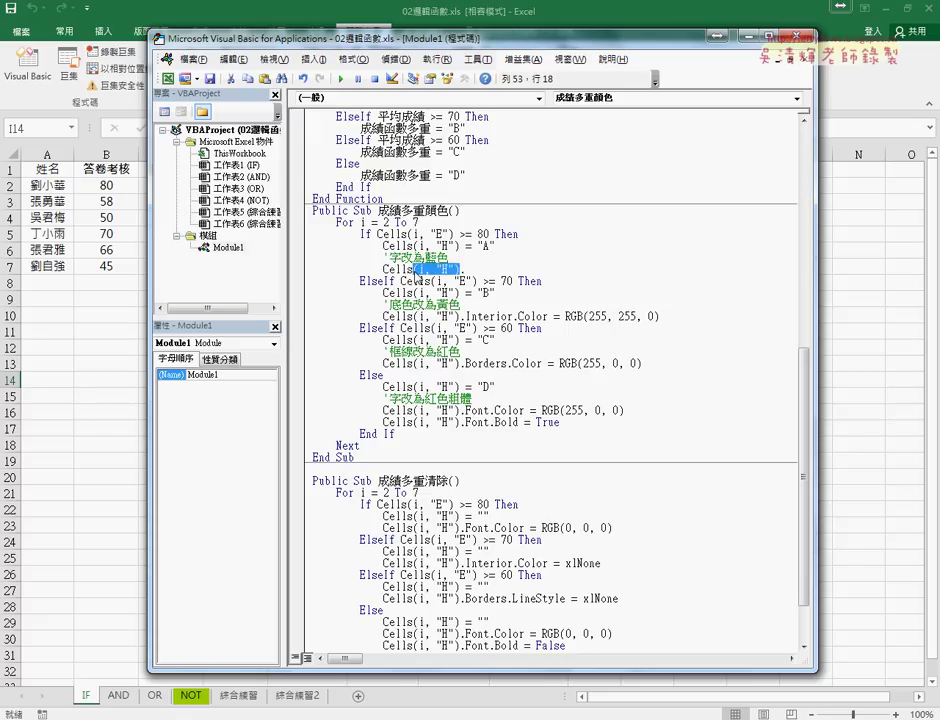
key(Delete)
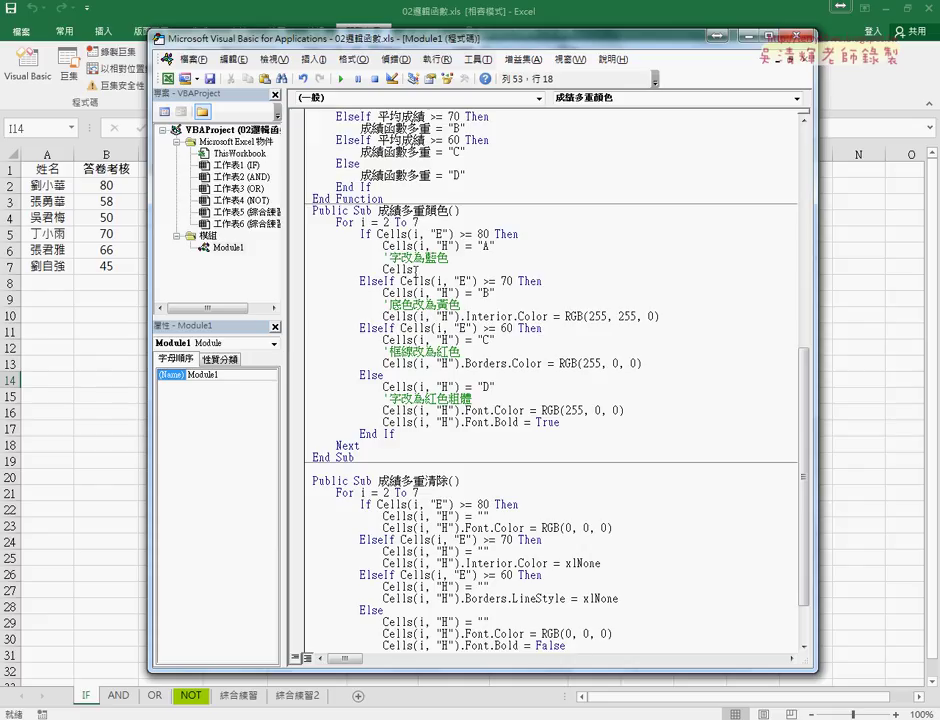
key(ctrl+z)
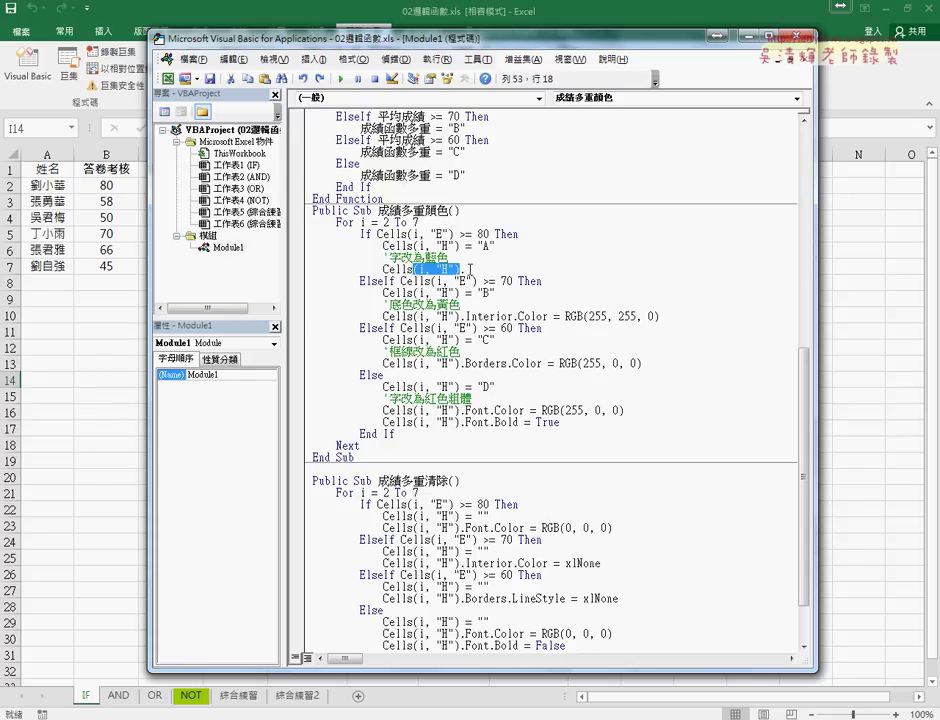
text(.Font.Color =)
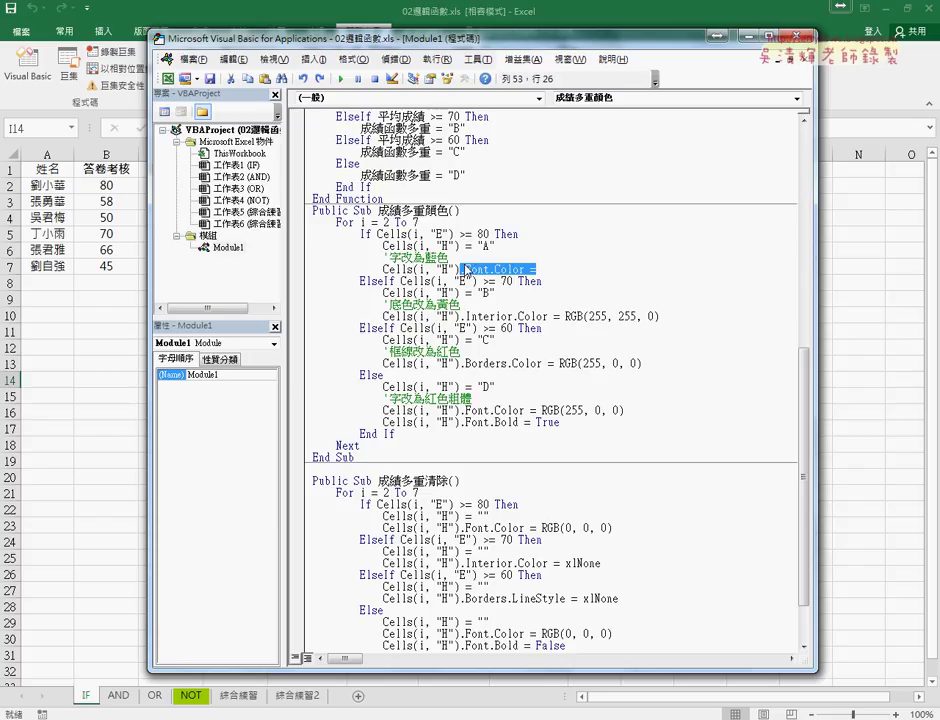
click(565, 270)
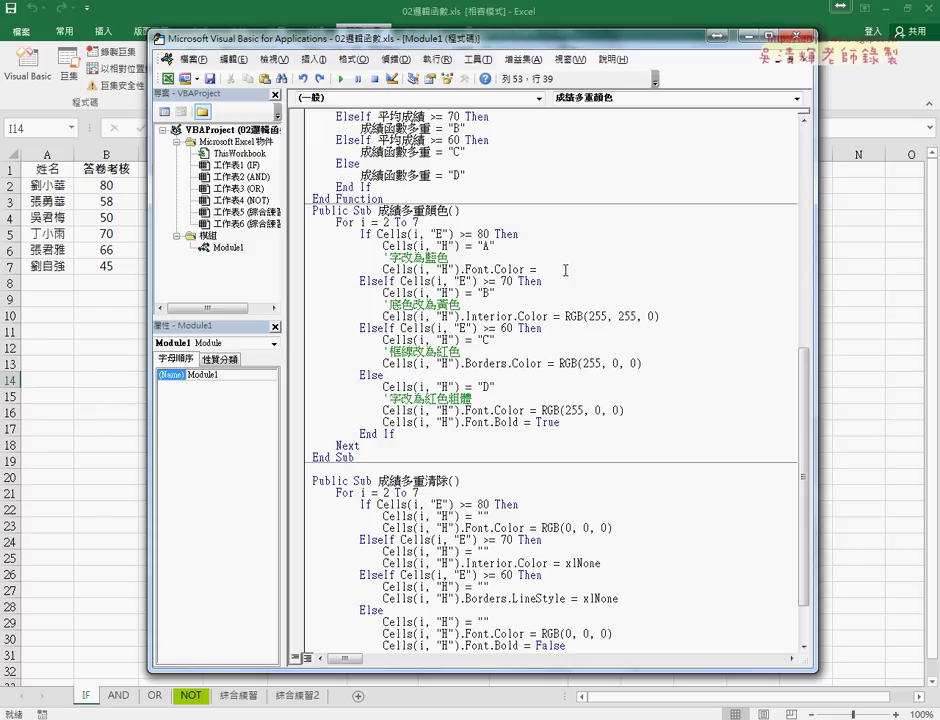
Type rgb(0,0,255) as the grade-A font colour, fixing a mistaken 255 first argument.
text(rg)
text(b)
text(()
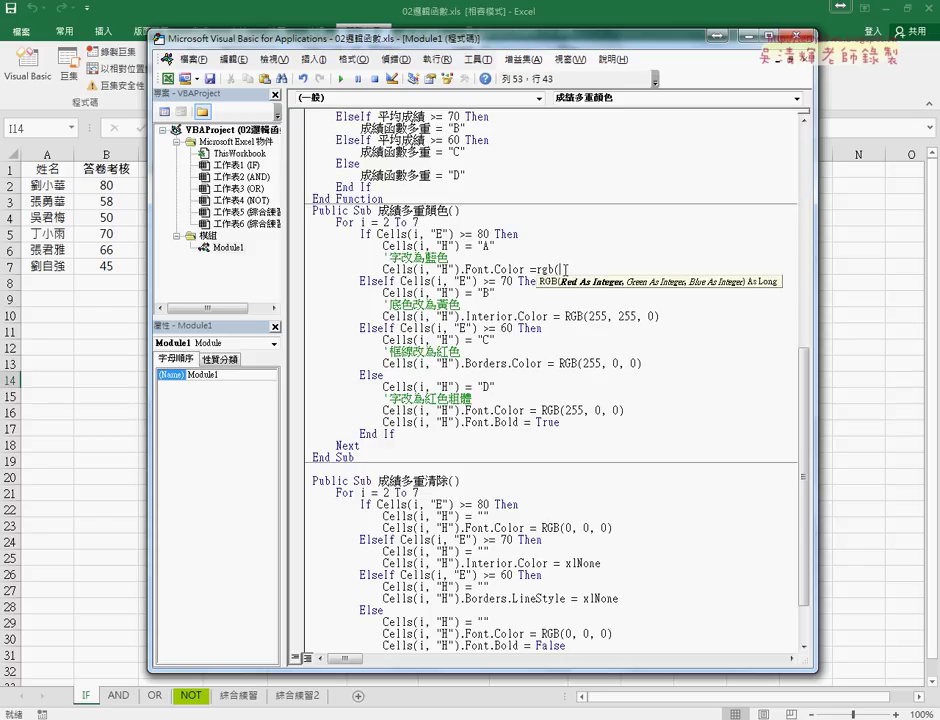
text(255)
text(,)
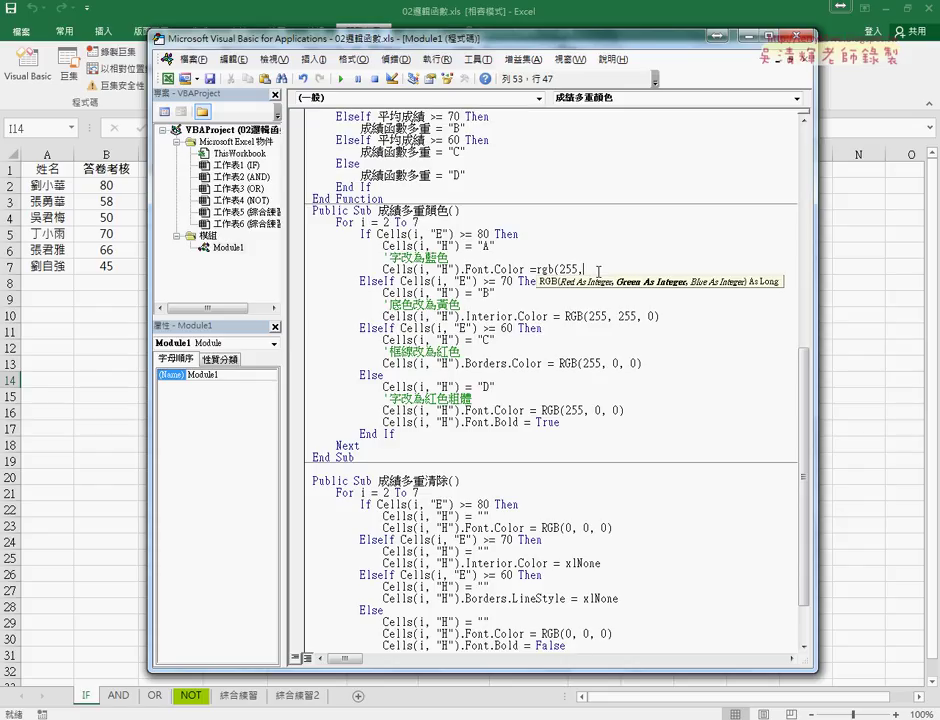
key(BackSpace)
key(BackSpace)
key(BackSpace)
key(BackSpace)
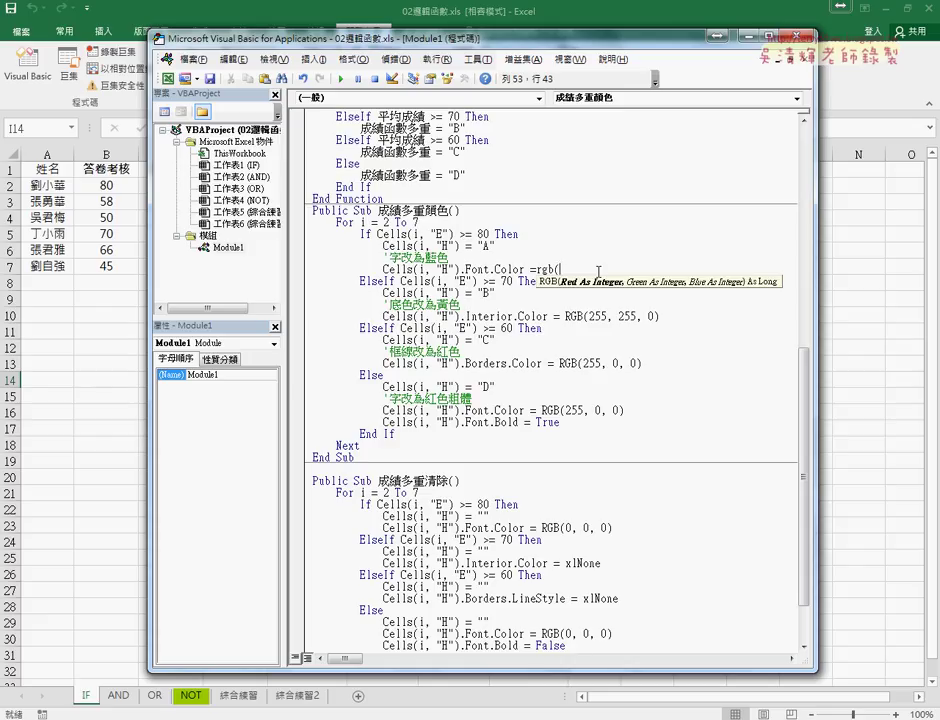
text(0,0)
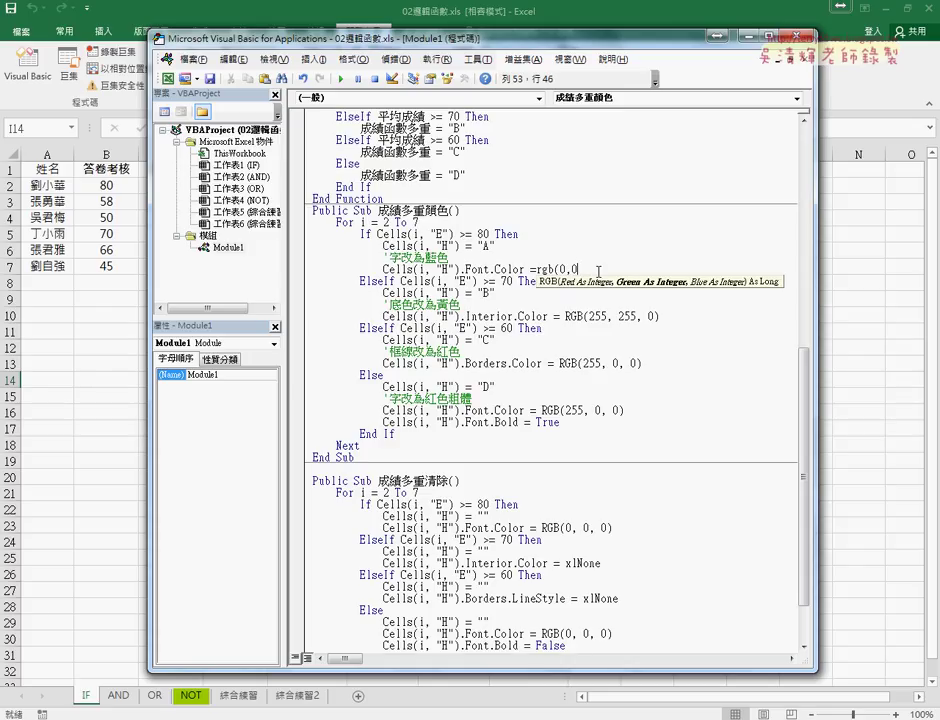
text(,255)
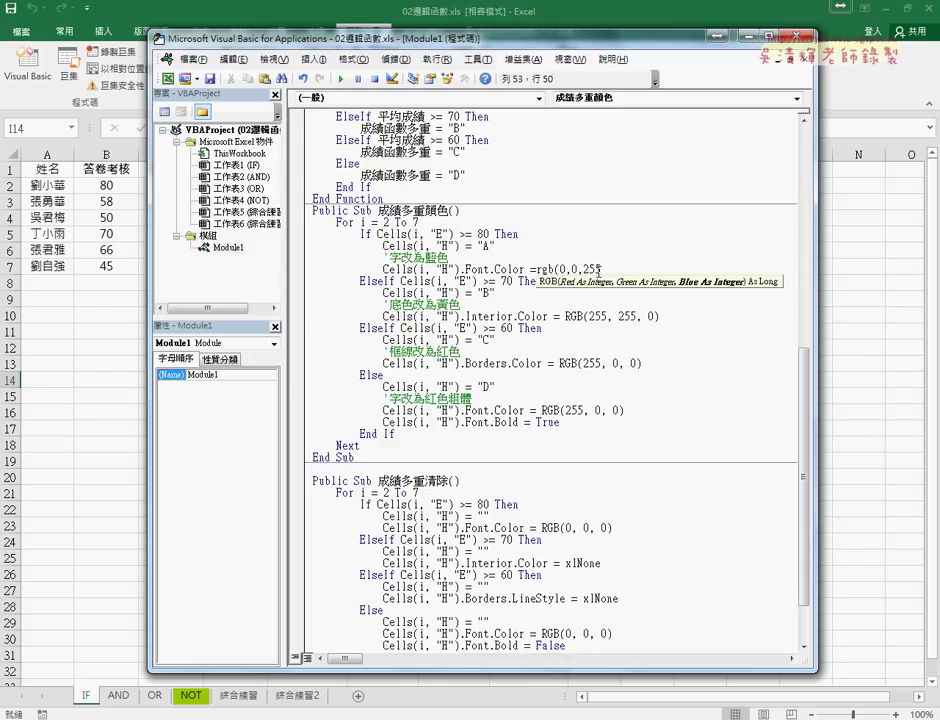
text())
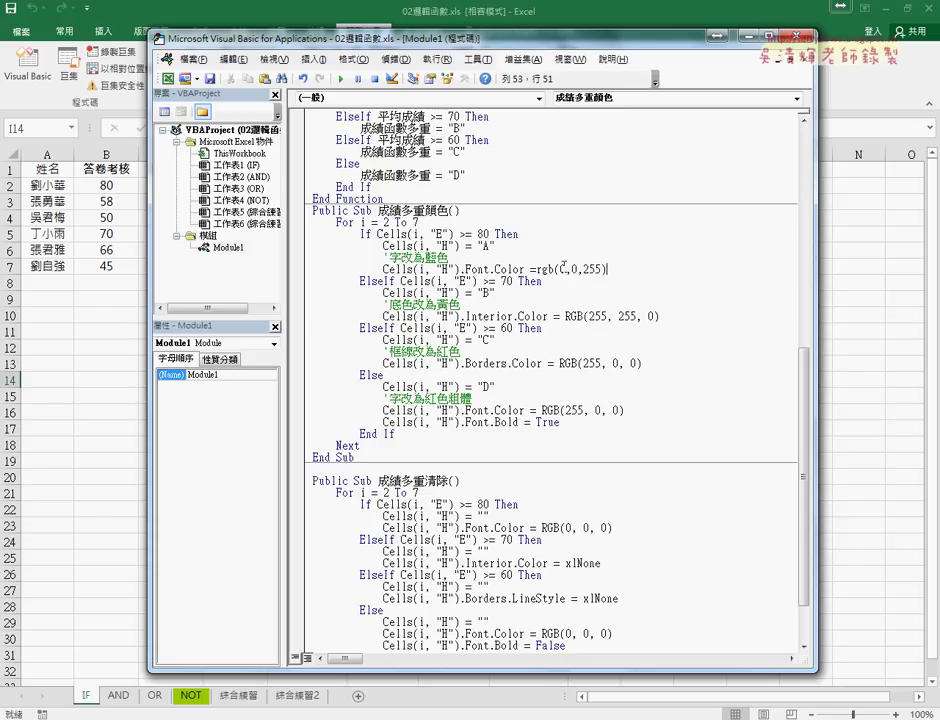
click(561, 268)
key(shift+Left)
Confirm the blue-font line so VBA reformats it to Font.Color = RGB(0, 0, 255).
click(641, 270)
drag(641, 270, 385, 270)
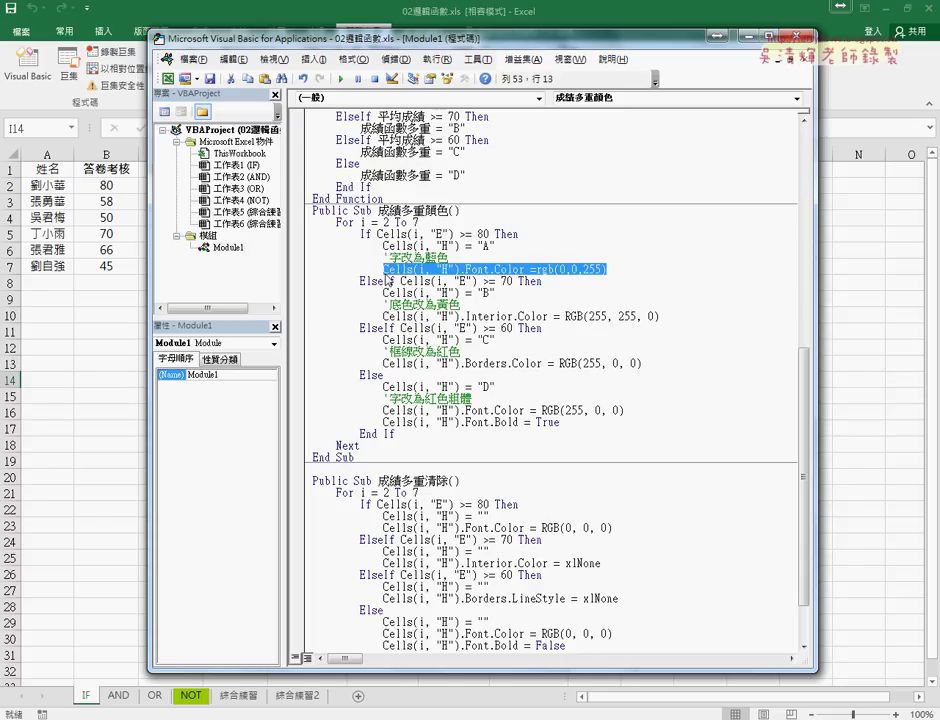
click(608, 349)
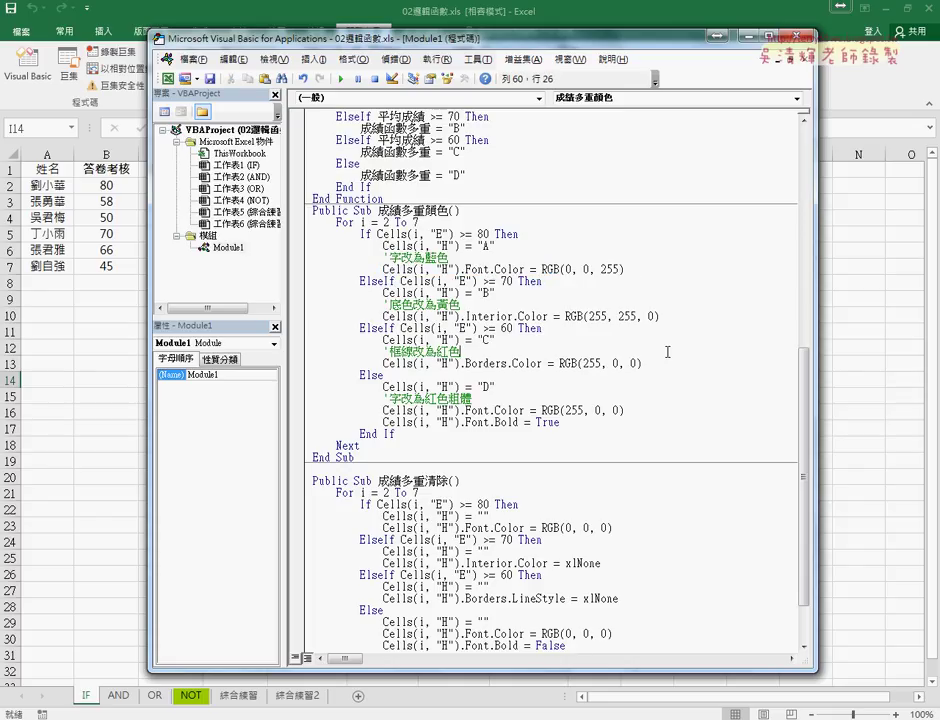
double_click(545, 269)
Rewrite the yellow-fill line after Cells as .Interior.C using autocomplete suggestions.
double_click(477, 269)
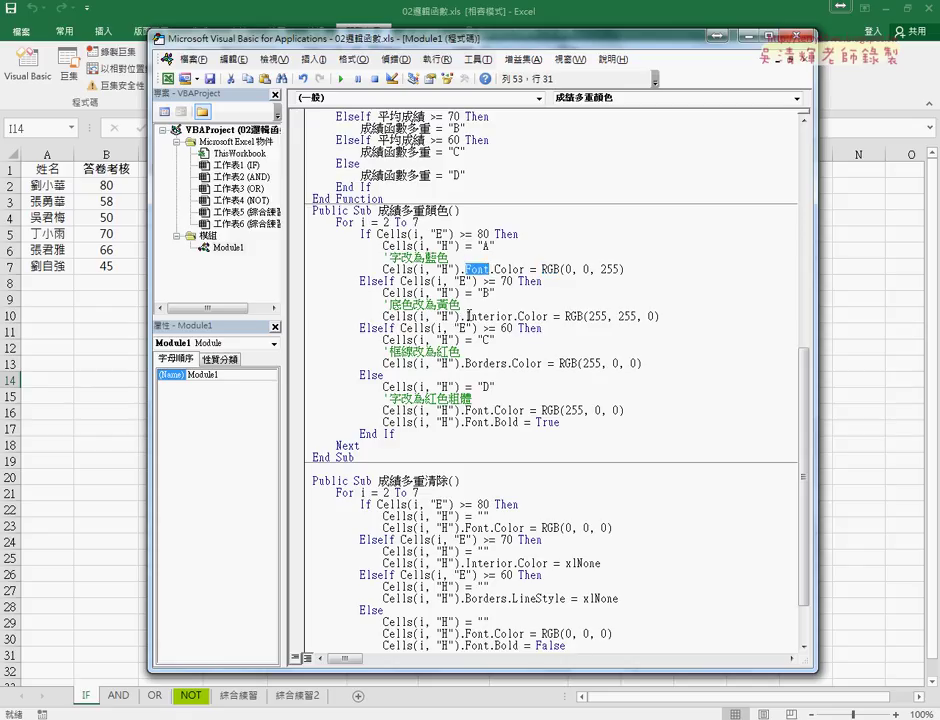
drag(466, 316, 515, 316)
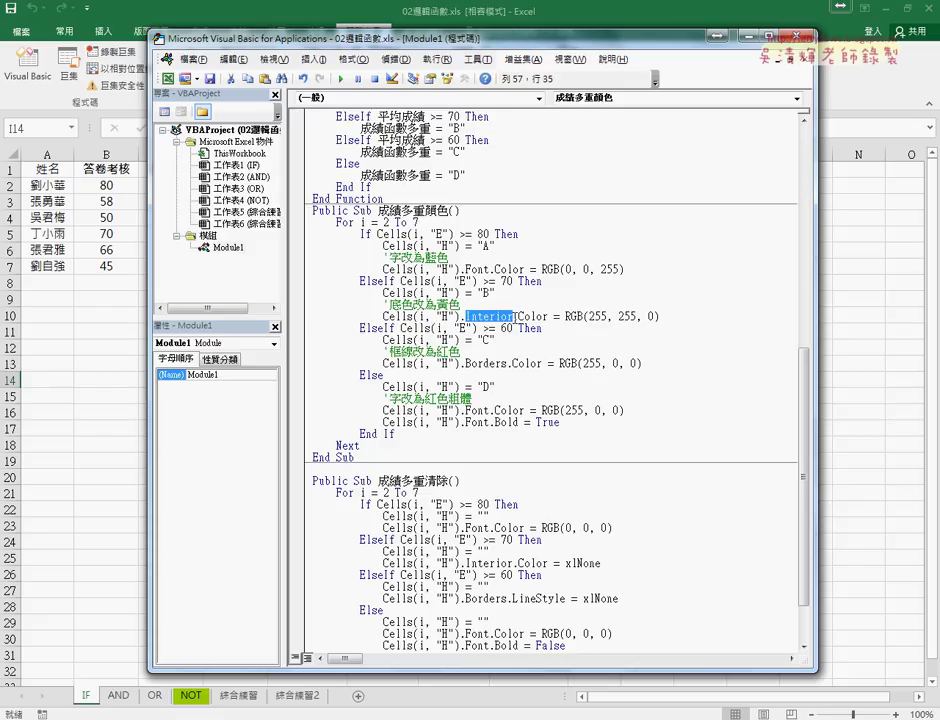
drag(386, 316, 703, 320)
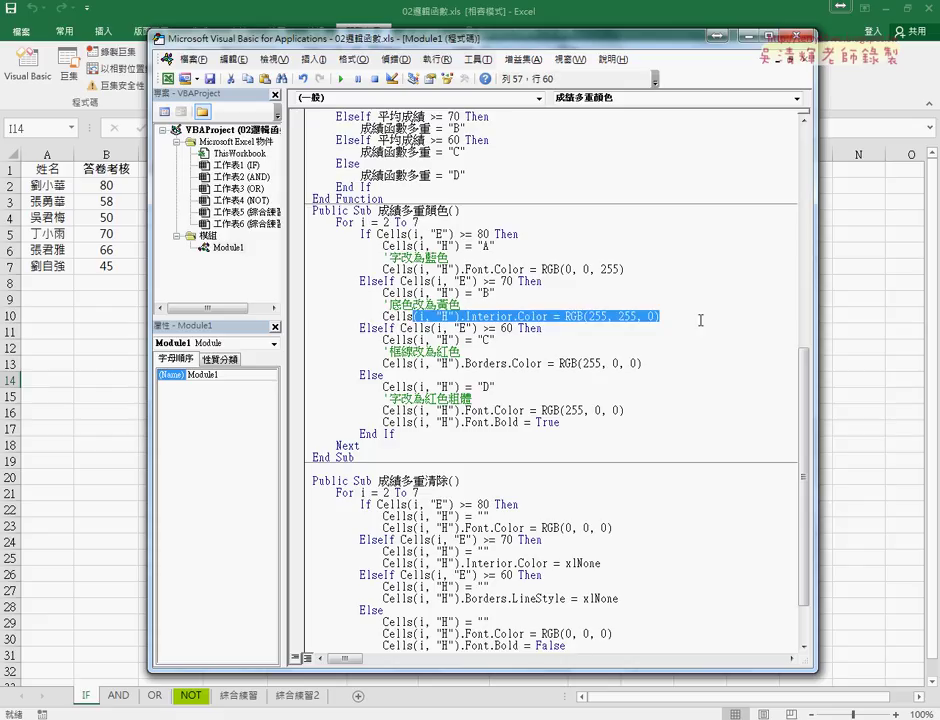
text(.)
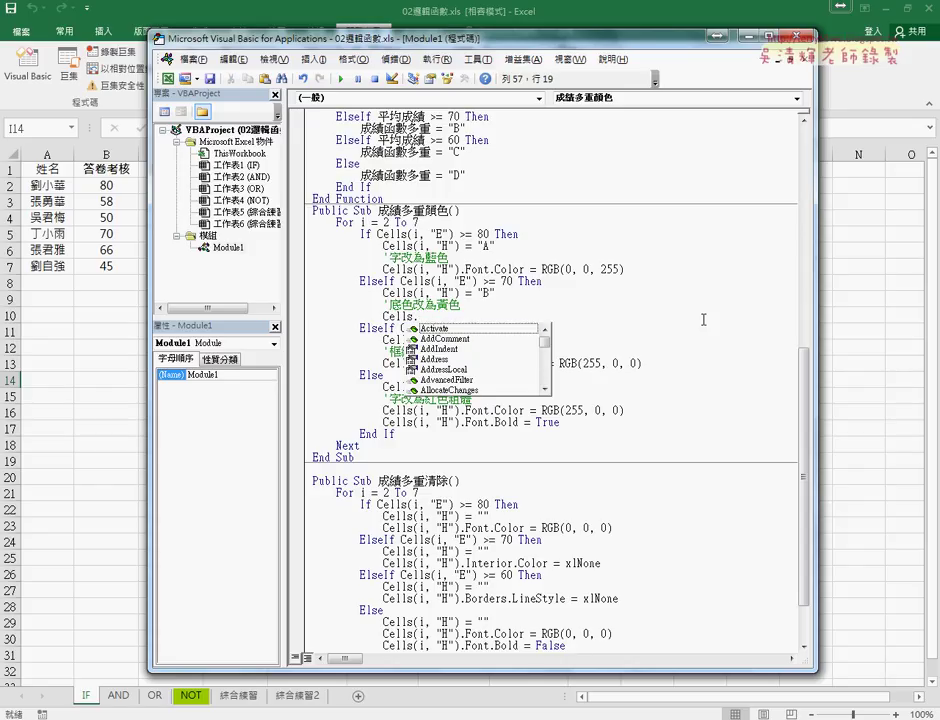
text(in)
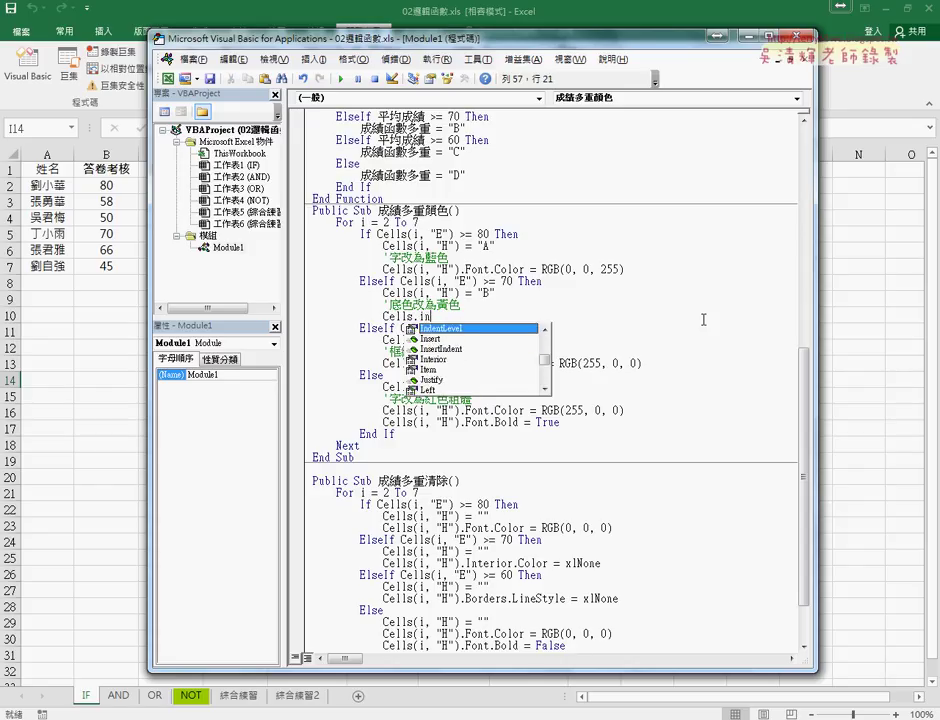
key(Down)
key(Down)
key(Down)
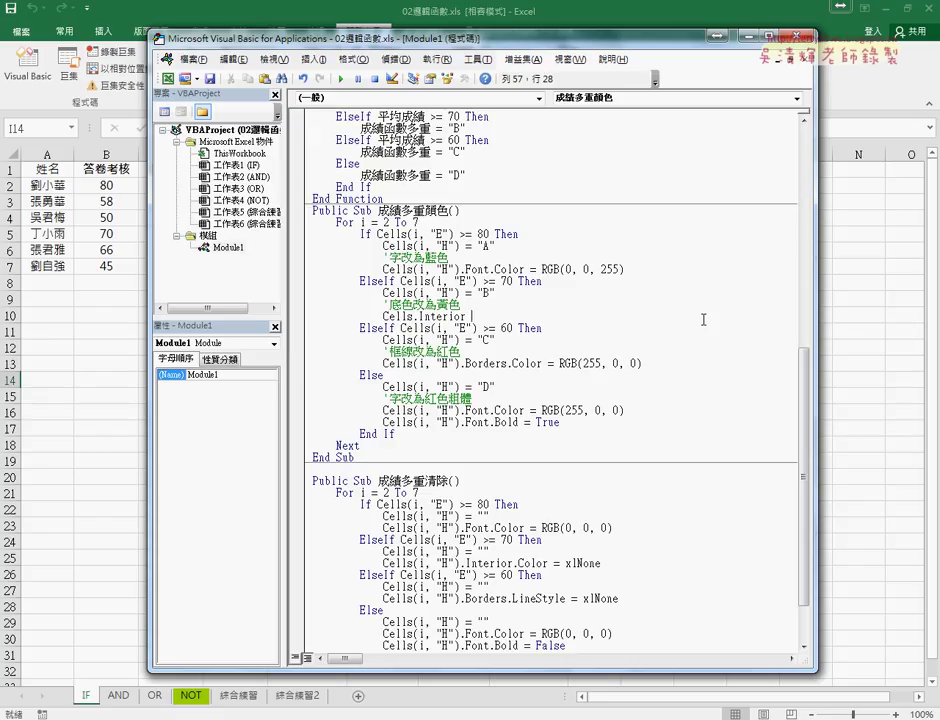
key(BackSpace)
text(.c)
Finish the fill line with =RGB(255, 255, 0), then return to the Excel worksheet.
click(477, 293)
drag(459, 293, 413, 293)
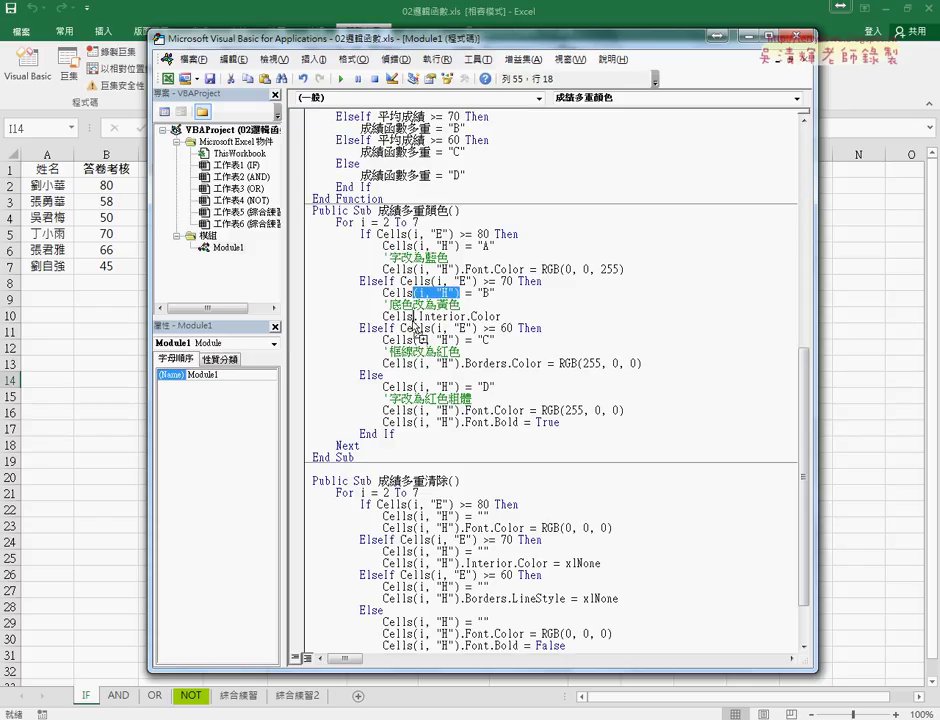
click(573, 316)
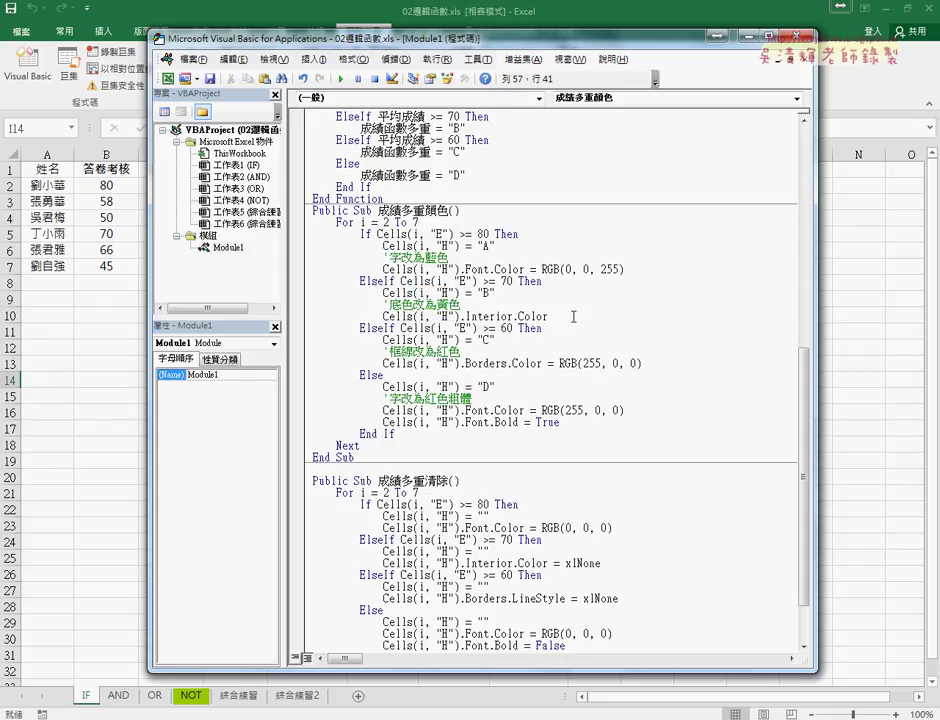
text(=)
text(rgb)
text(()
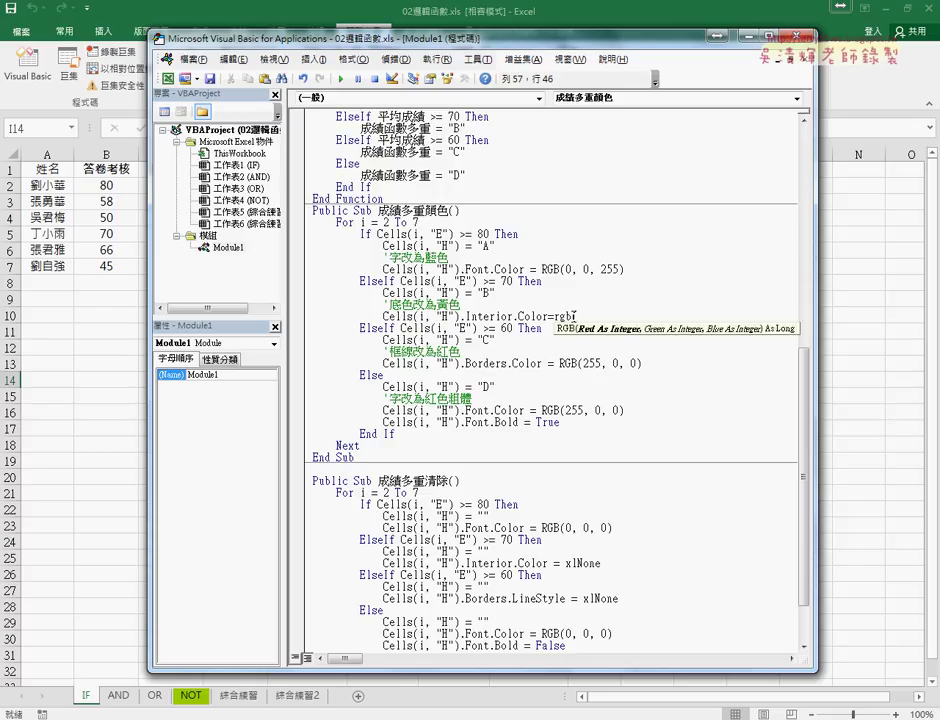
text(2)
text(55,25)
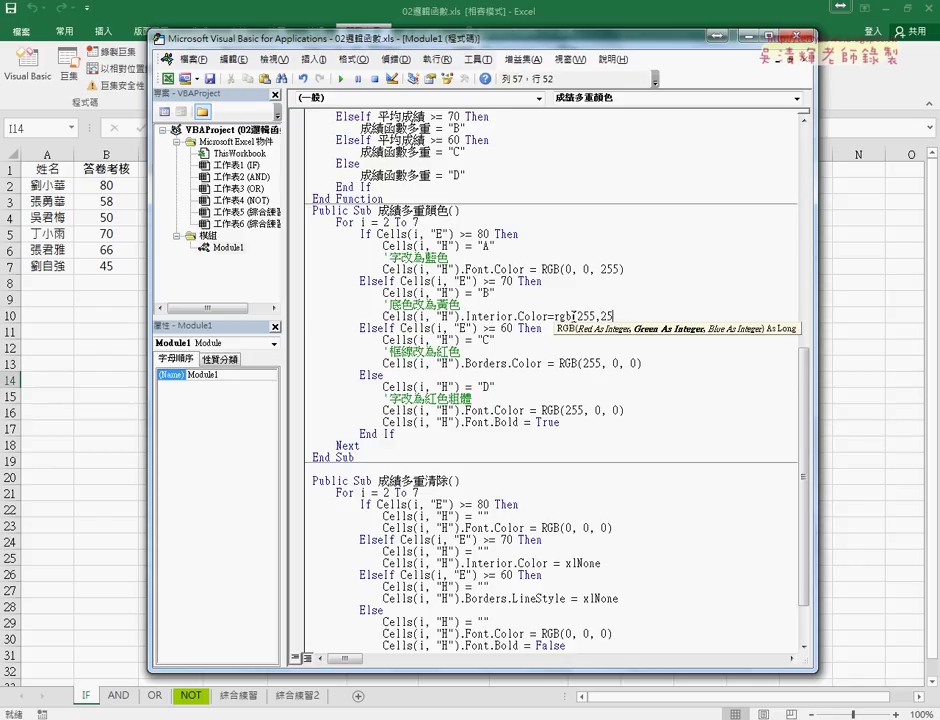
text(5,0)
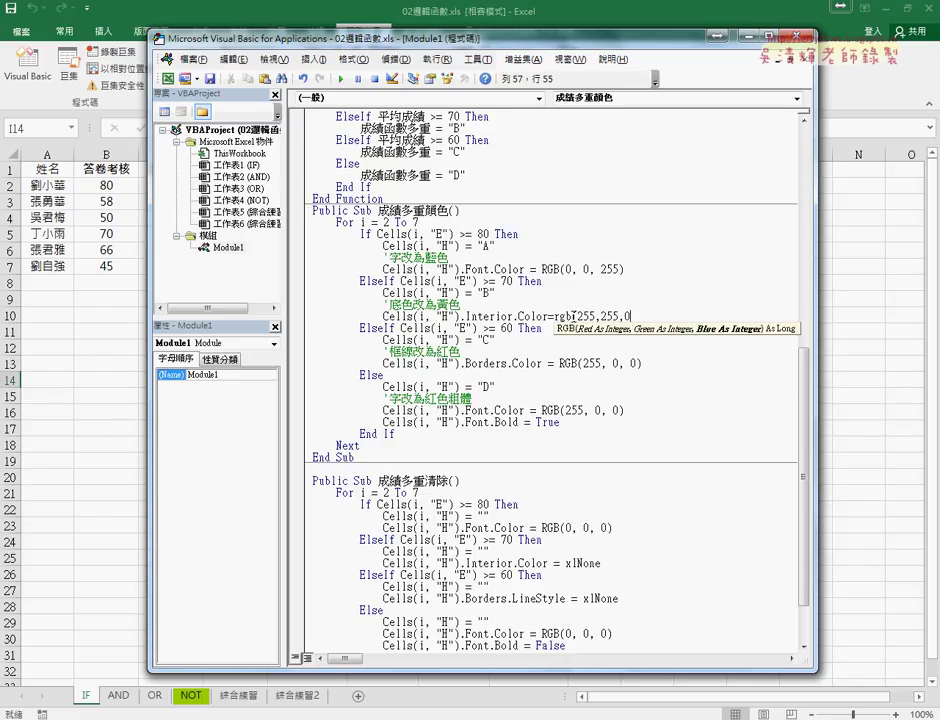
text())
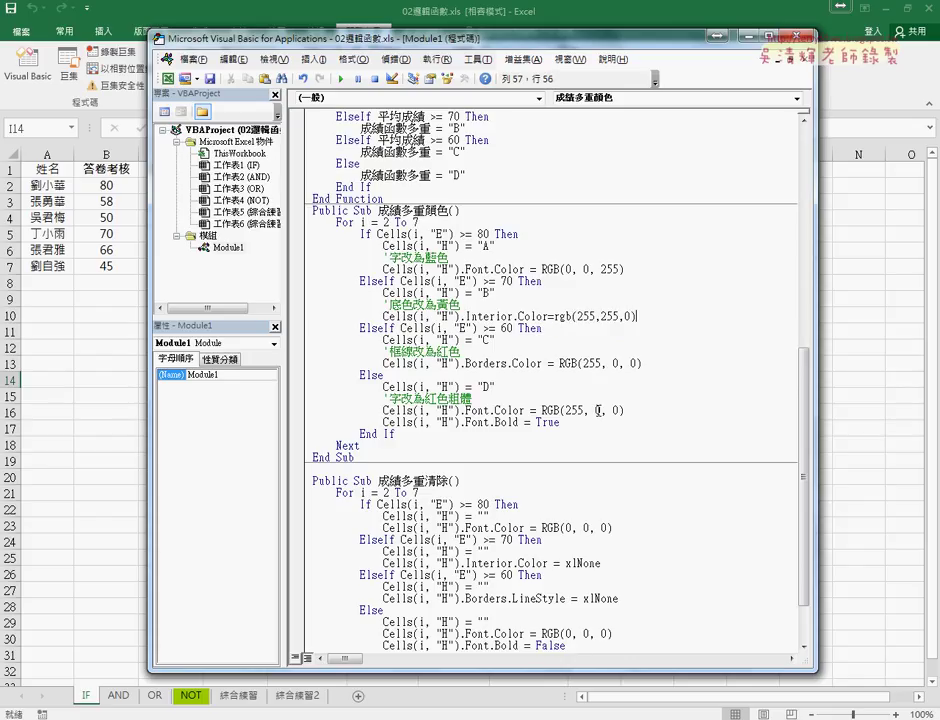
click(595, 410)
click(663, 316)
drag(663, 316, 566, 317)
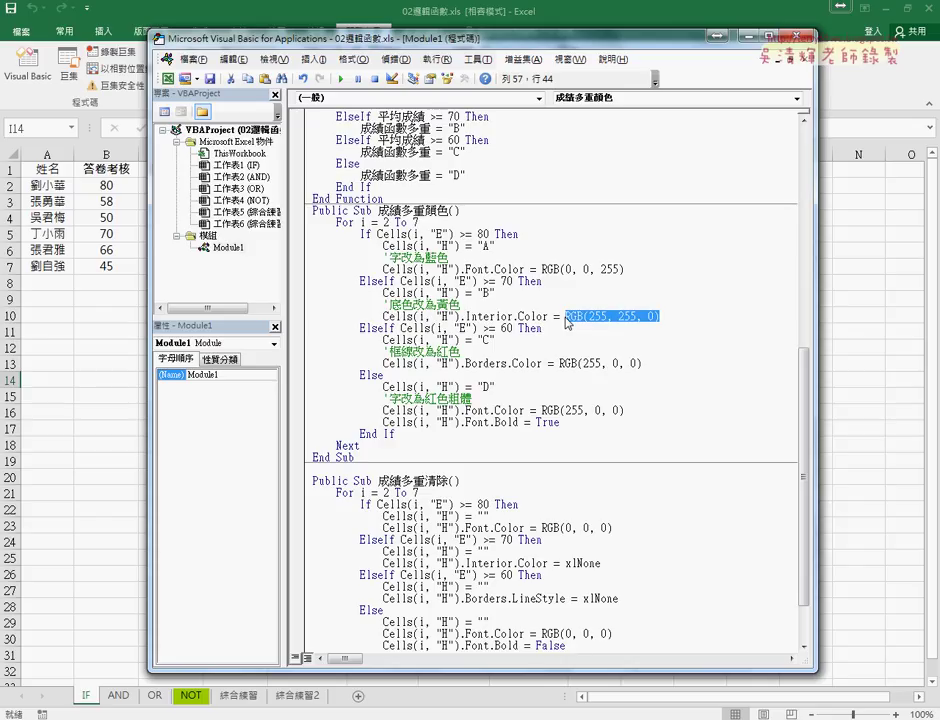
click(128, 331)
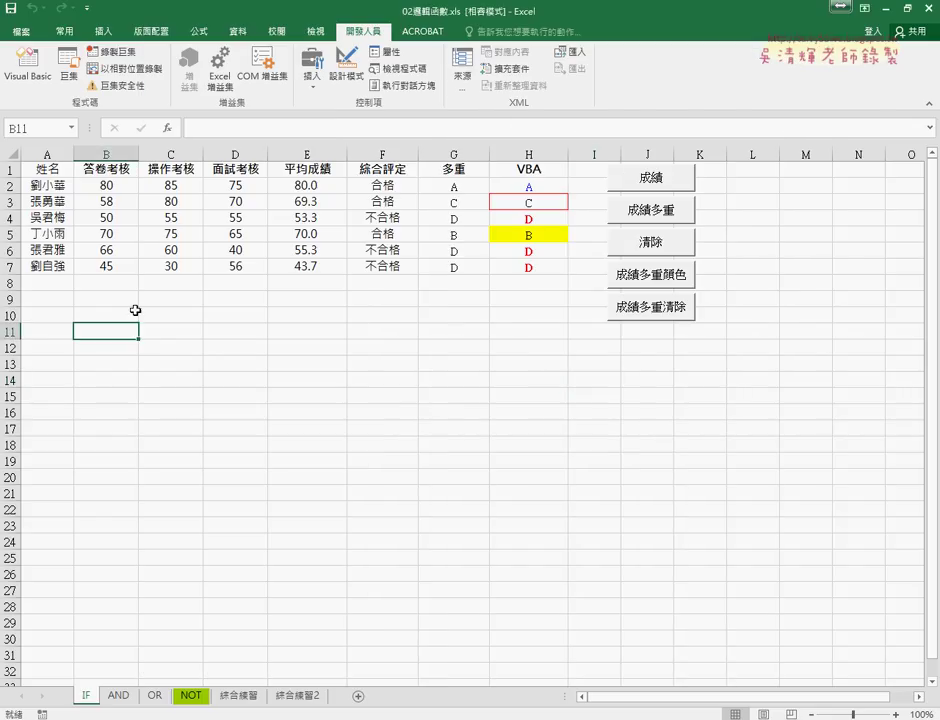
click(60, 34)
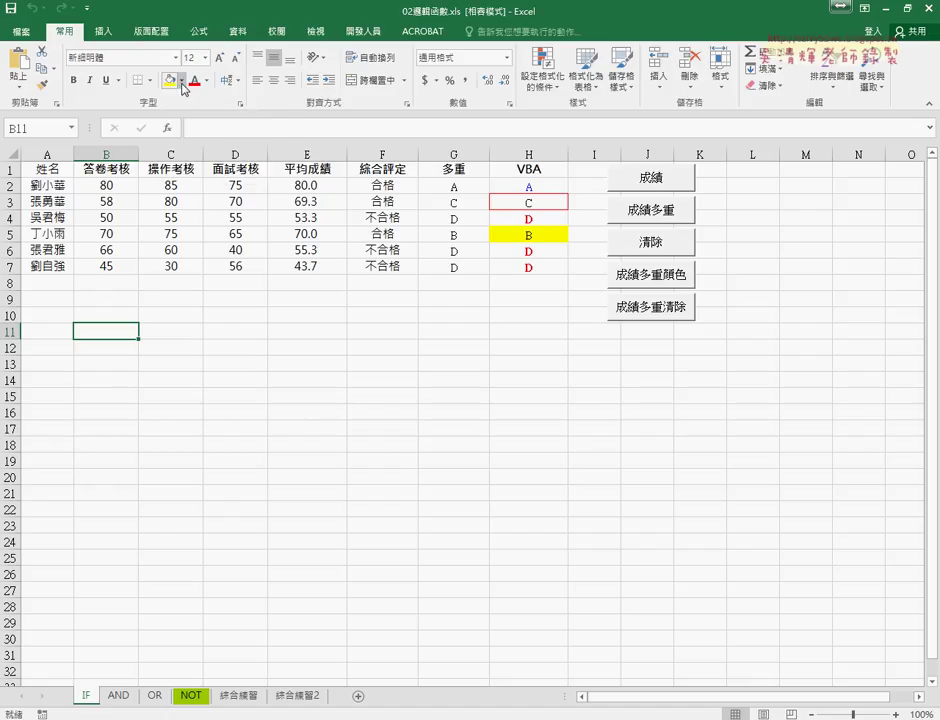
click(182, 80)
click(205, 229)
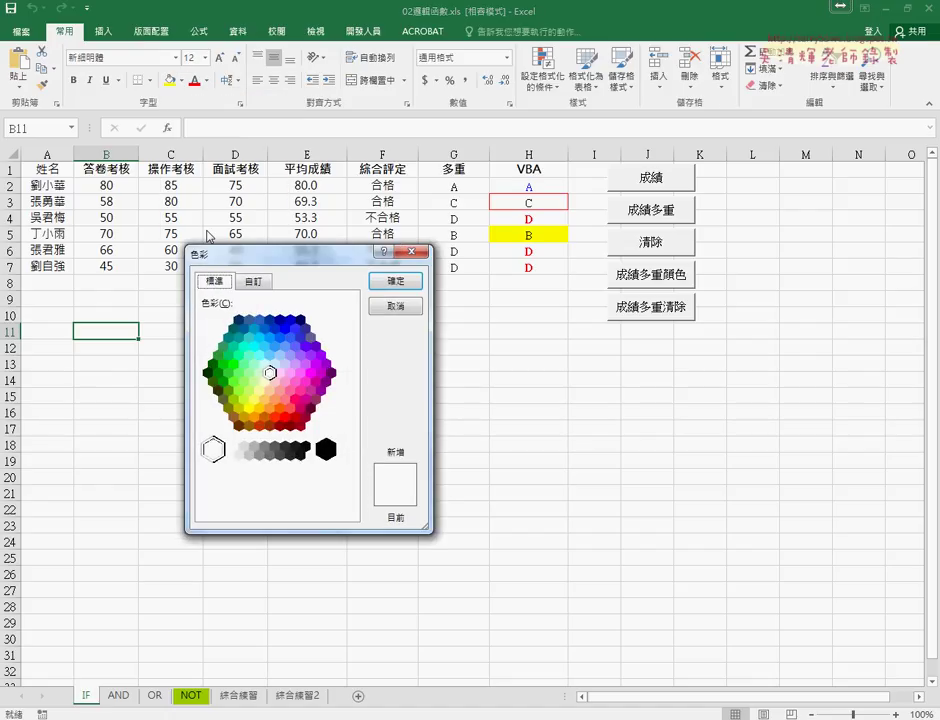
drag(325, 254, 500, 154)
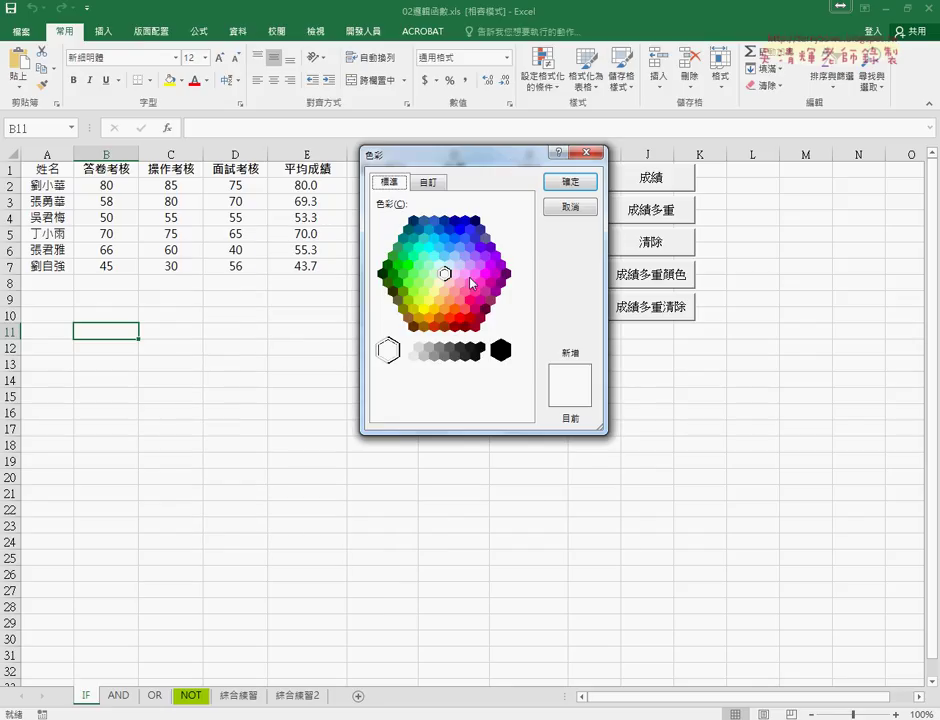
click(424, 309)
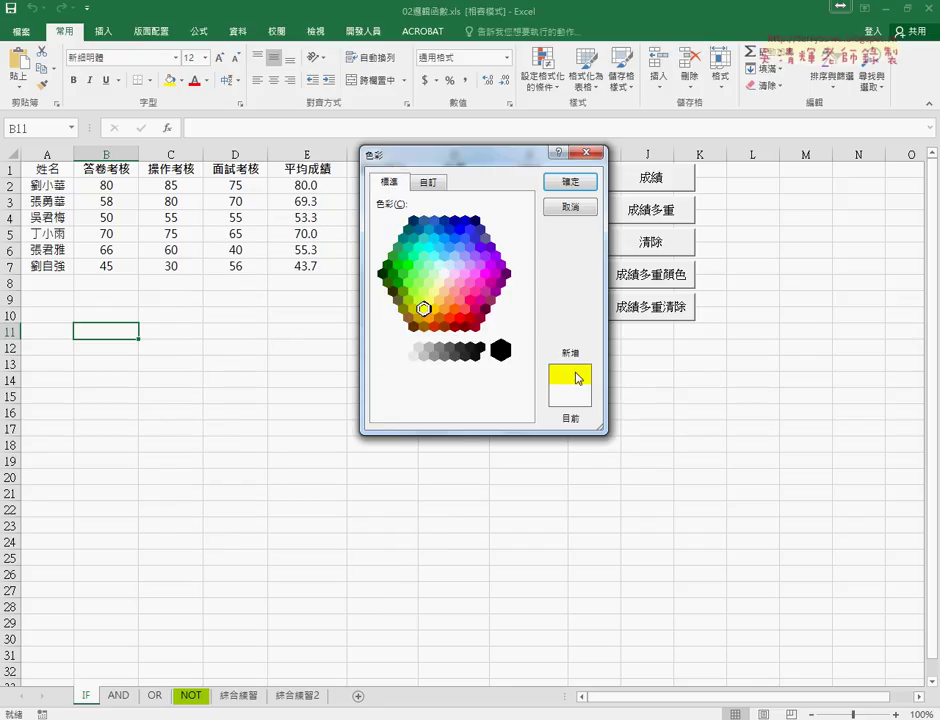
click(430, 186)
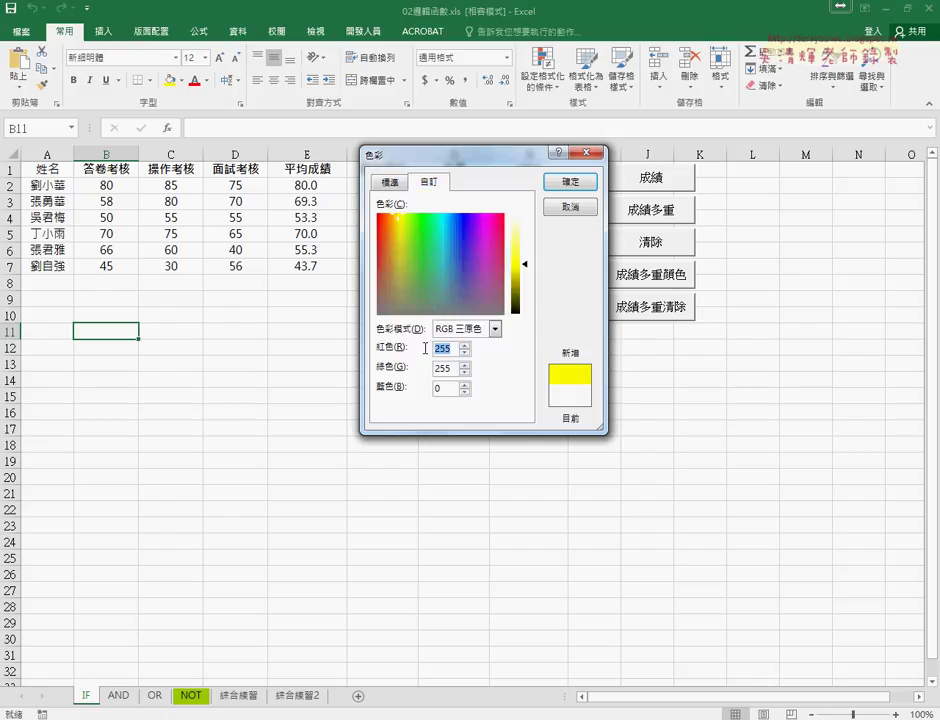
key(Tab)
key(Tab)
drag(527, 266, 530, 244)
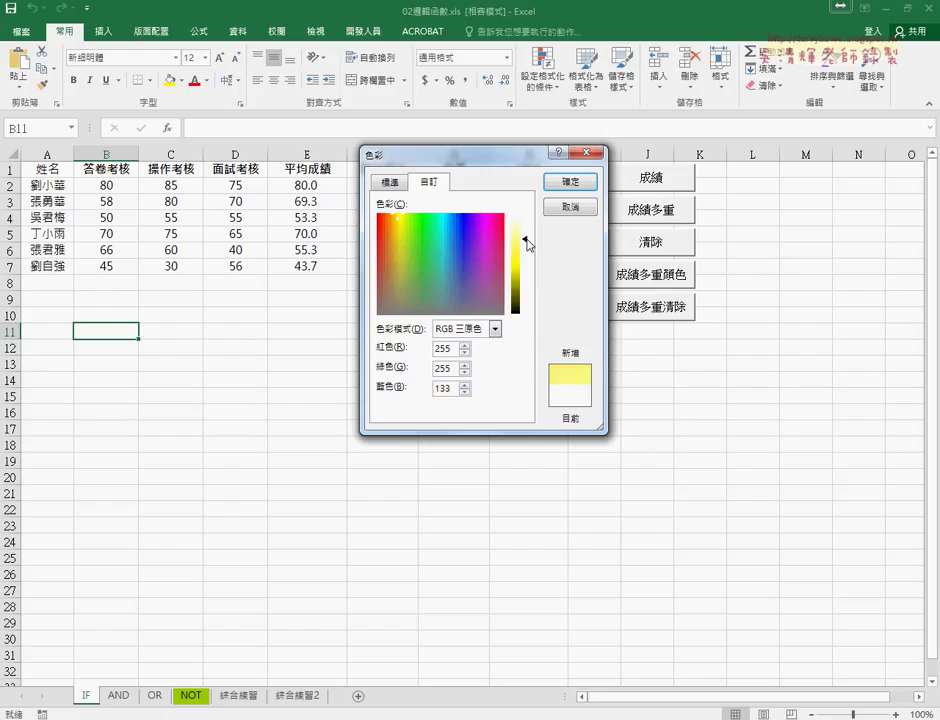
double_click(442, 388)
mouse_move(527, 248)
mouse_down()
mouse_move(527, 218)
mouse_move(525, 230)
mouse_up()
drag(452, 388, 430, 388)
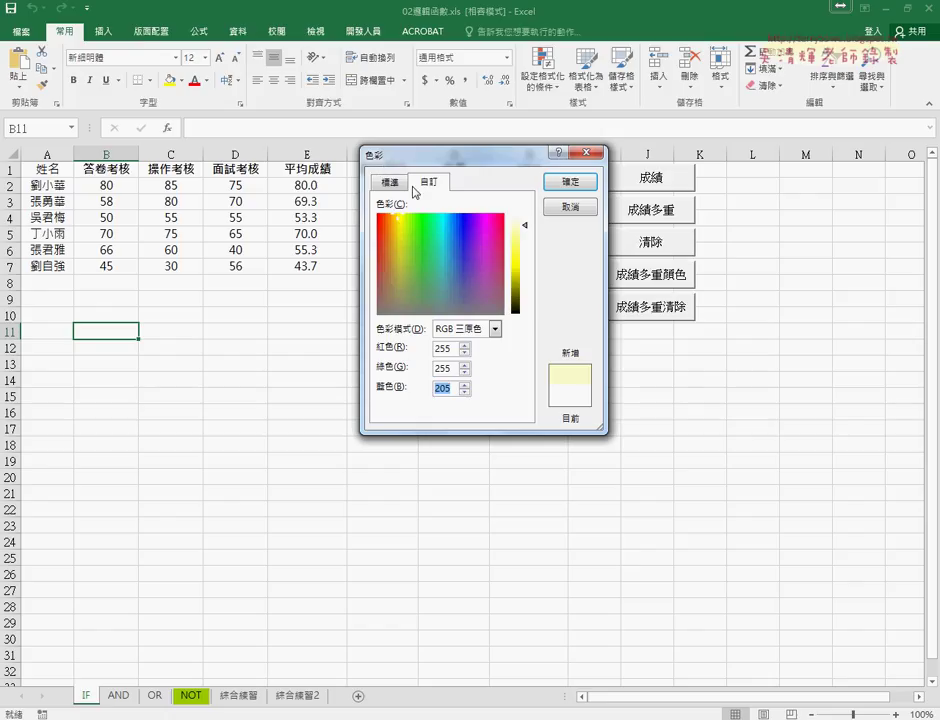
click(567, 208)
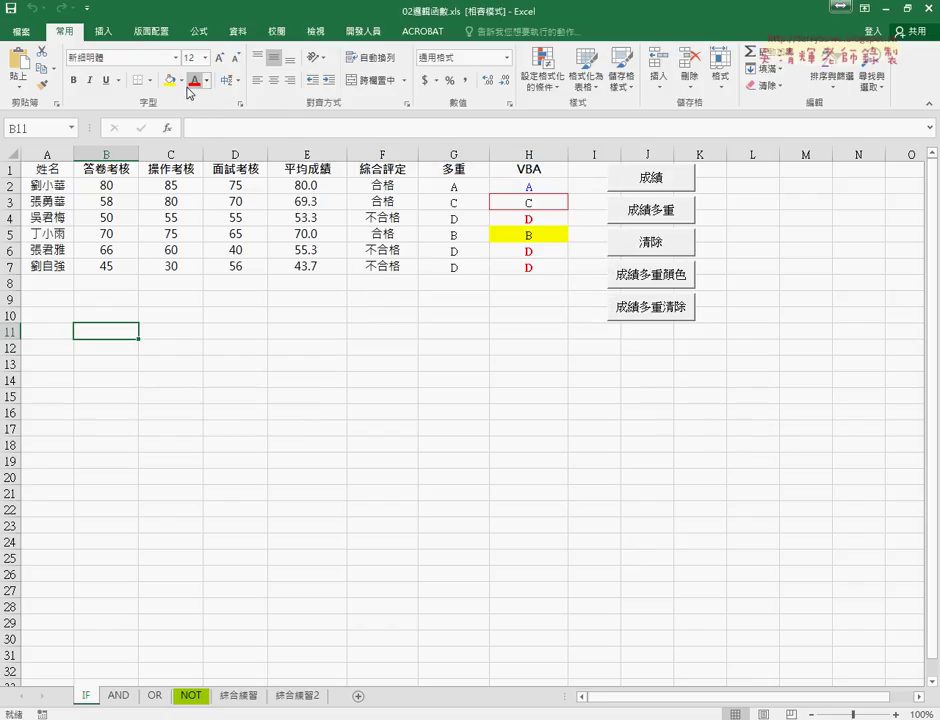
click(181, 81)
click(208, 229)
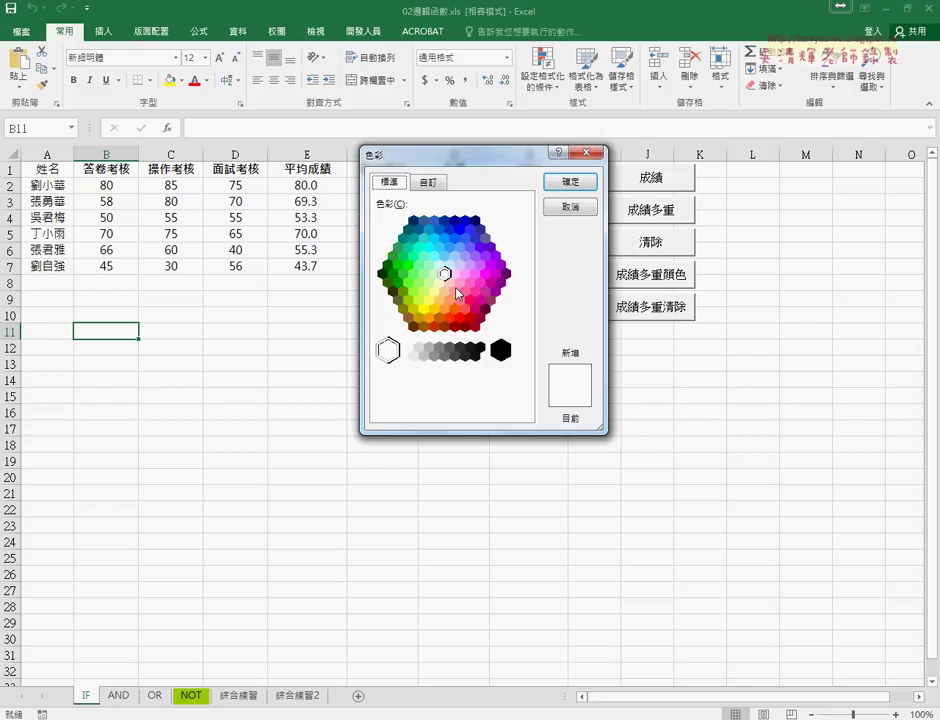
click(429, 282)
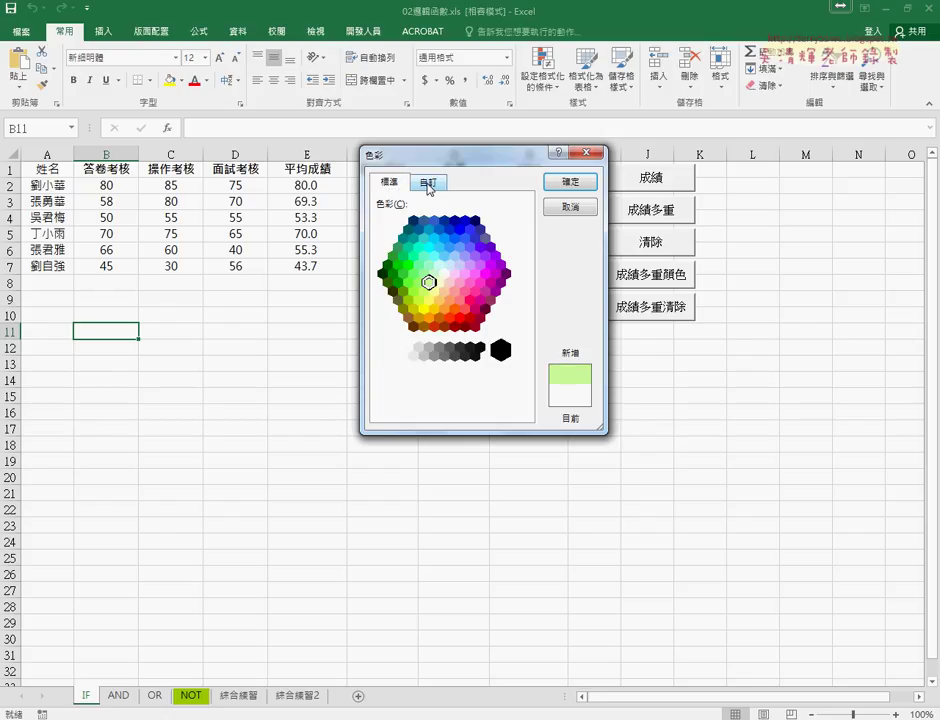
click(428, 183)
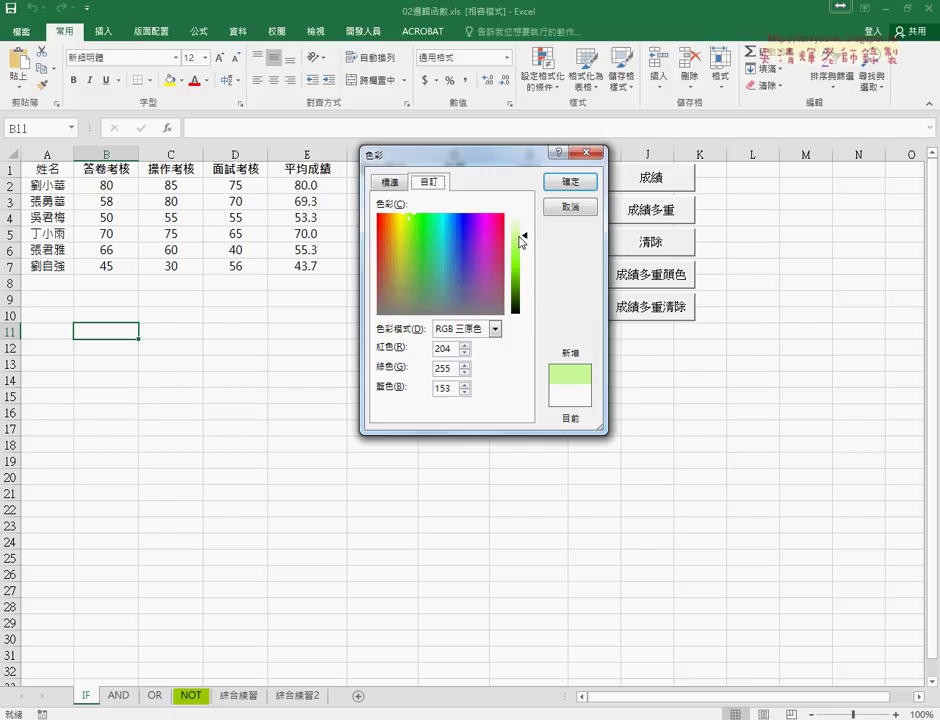
drag(522, 240, 527, 236)
click(570, 207)
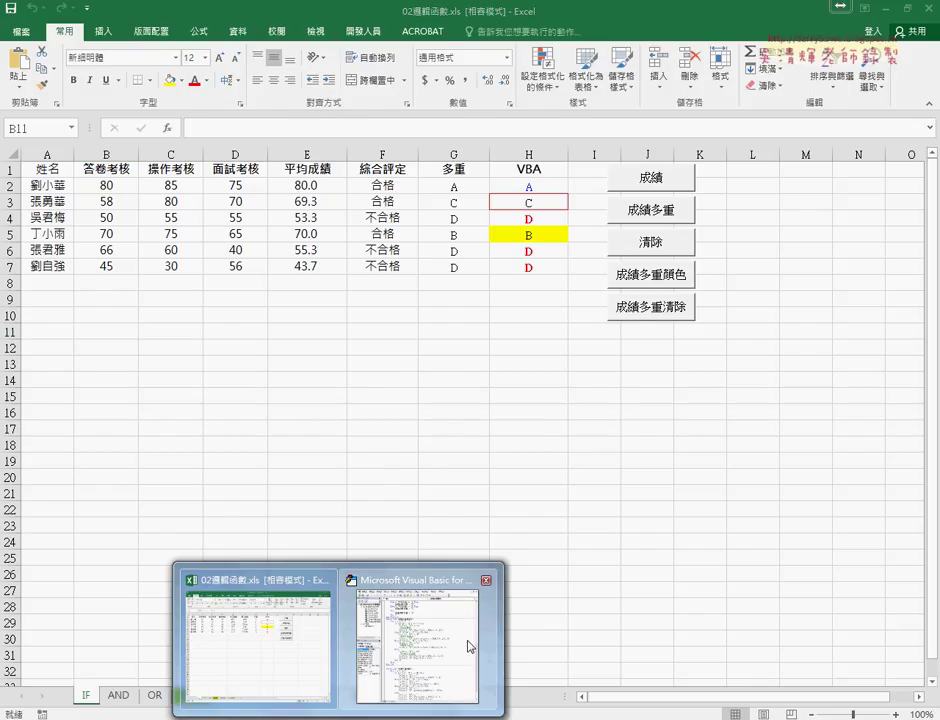
Bring the VBA editor forward and highlight the Font, Interior and Borders properties on grade A–C lines.
click(469, 646)
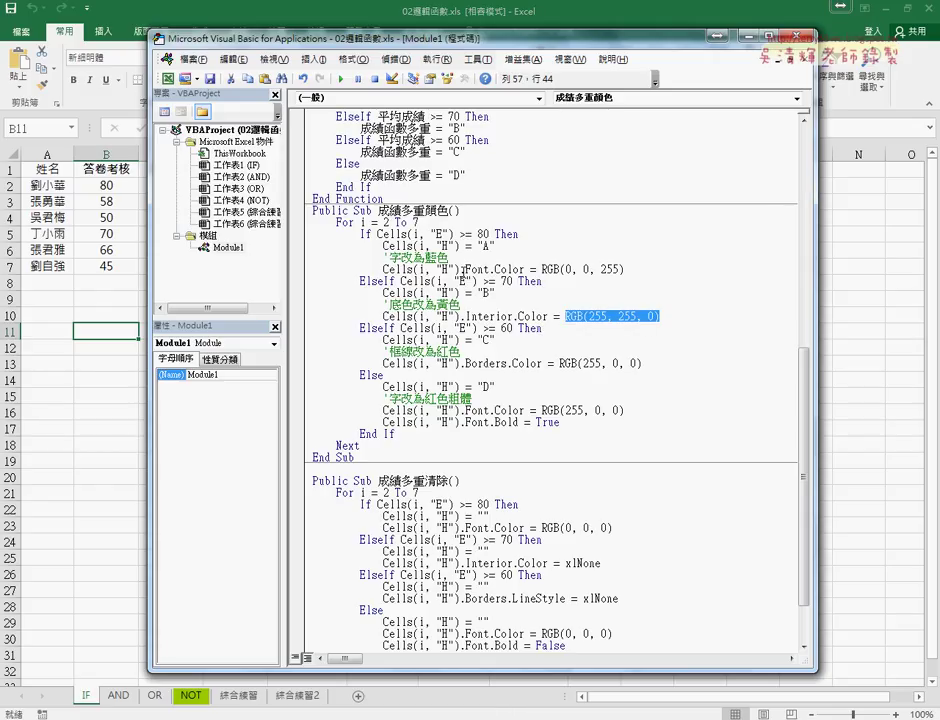
drag(465, 269, 624, 269)
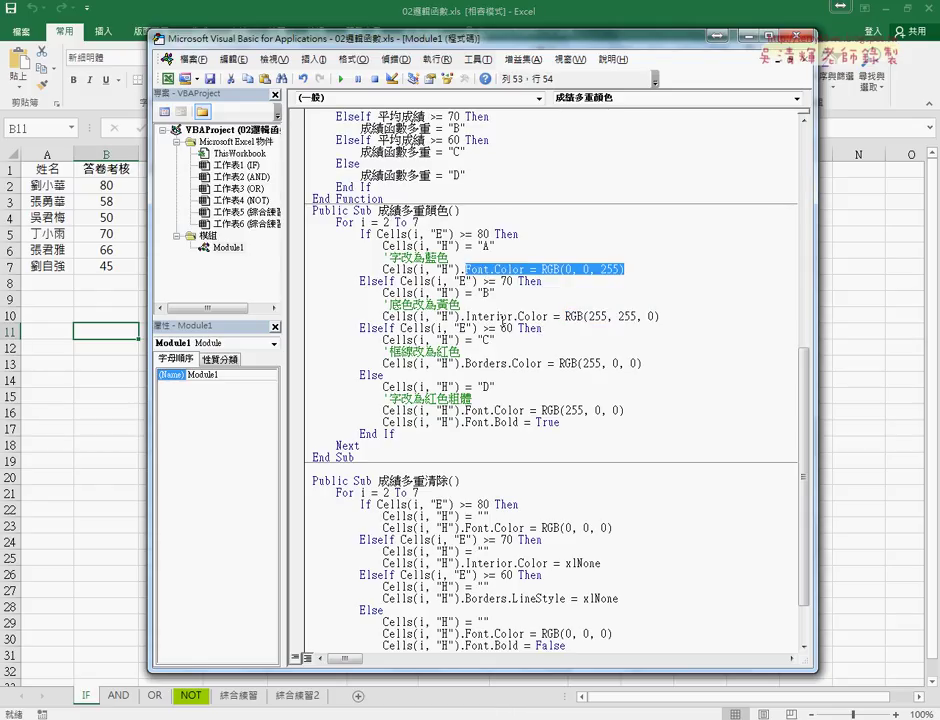
drag(467, 316, 738, 318)
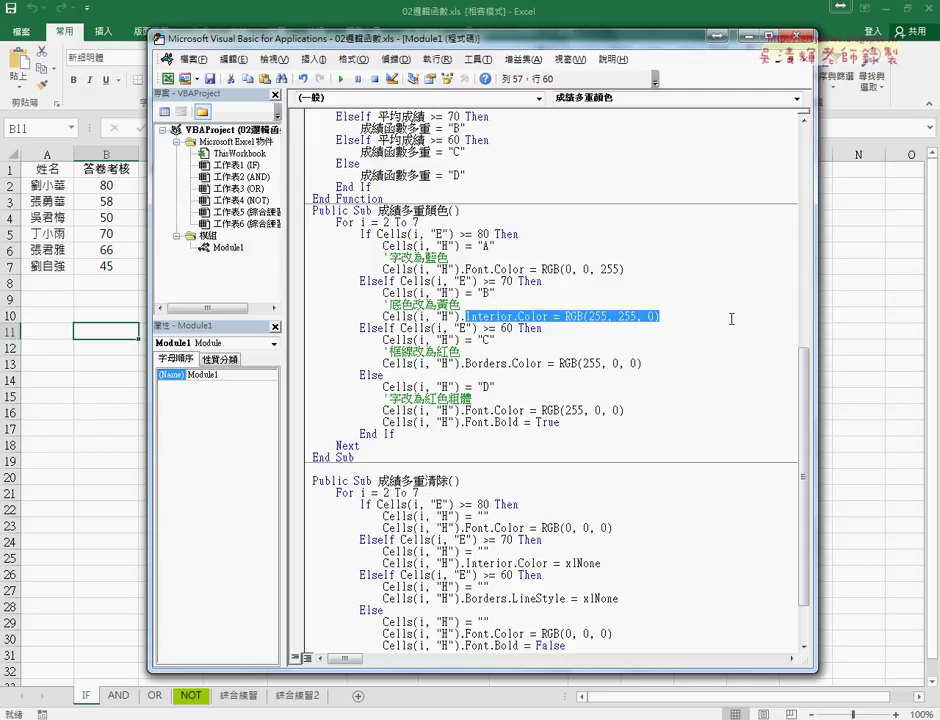
drag(465, 363, 508, 364)
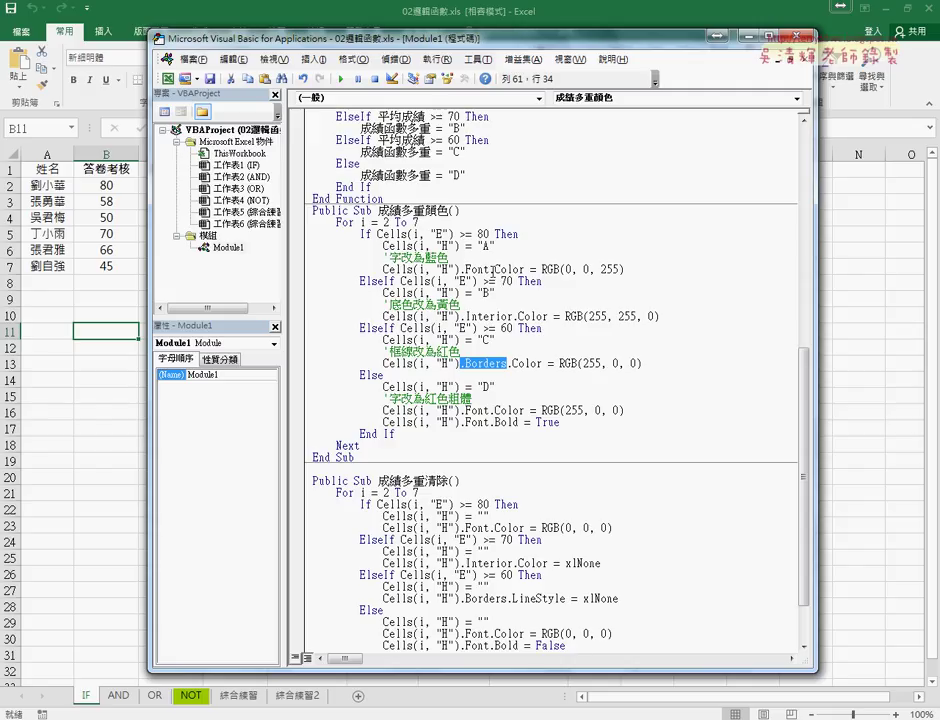
click(490, 269)
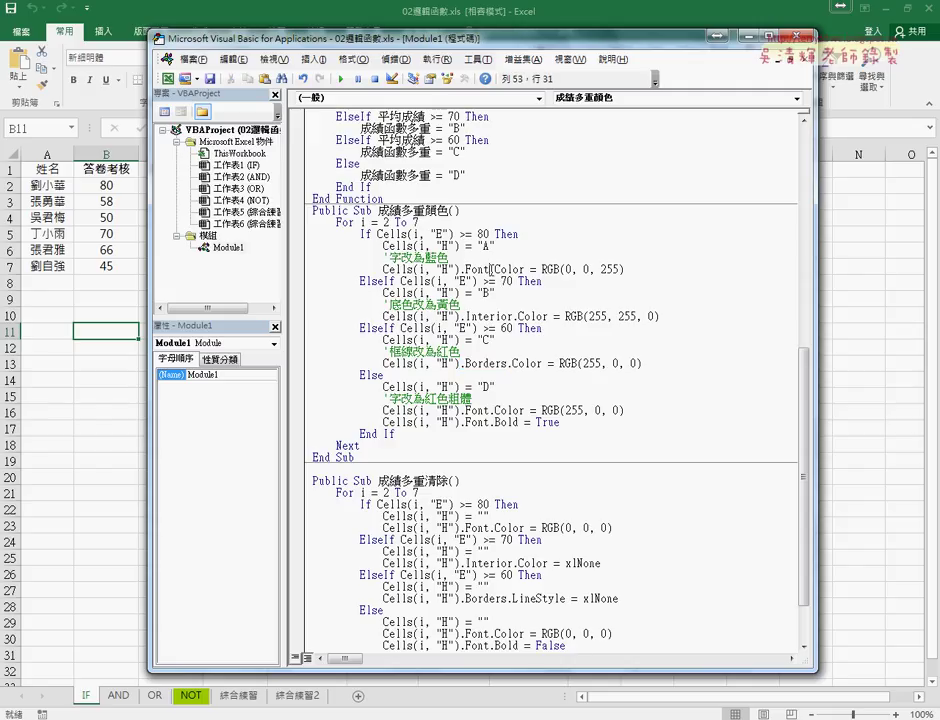
click(513, 316)
click(504, 363)
Change the grade-D line to Font.Bold = False, then select the whole 成績多重顏色 procedure.
double_click(592, 364)
drag(562, 423, 466, 423)
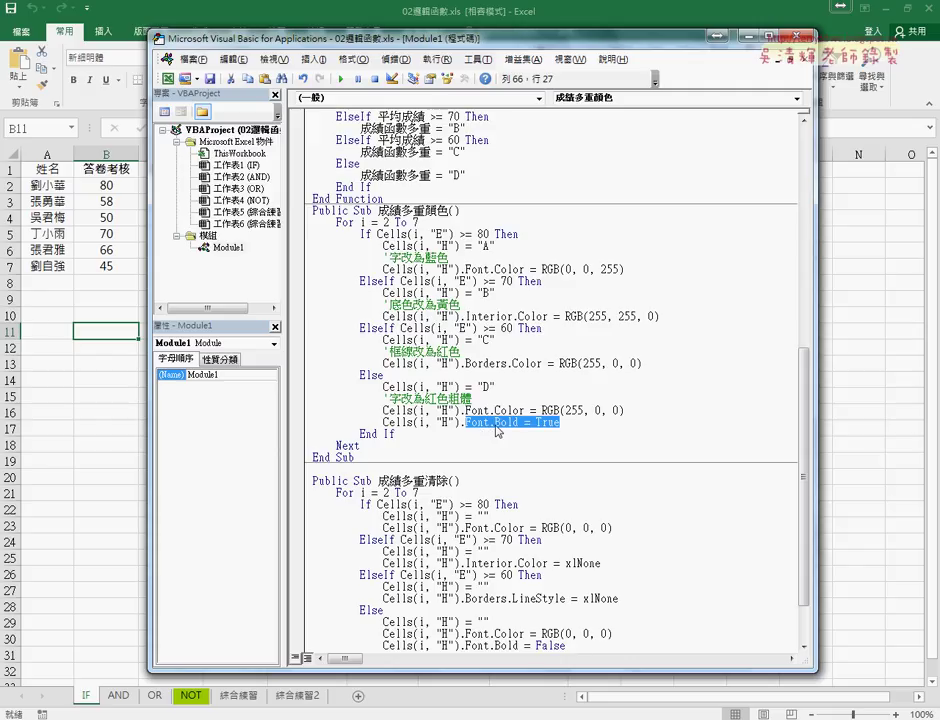
drag(561, 423, 537, 423)
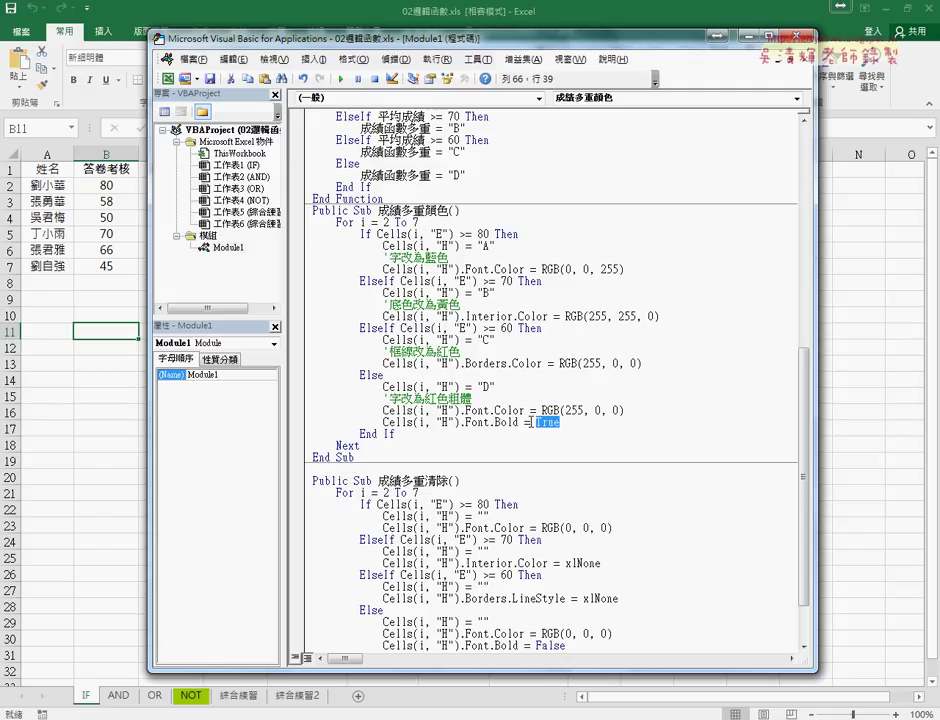
text(f)
text(a)
text(lse)
click(556, 507)
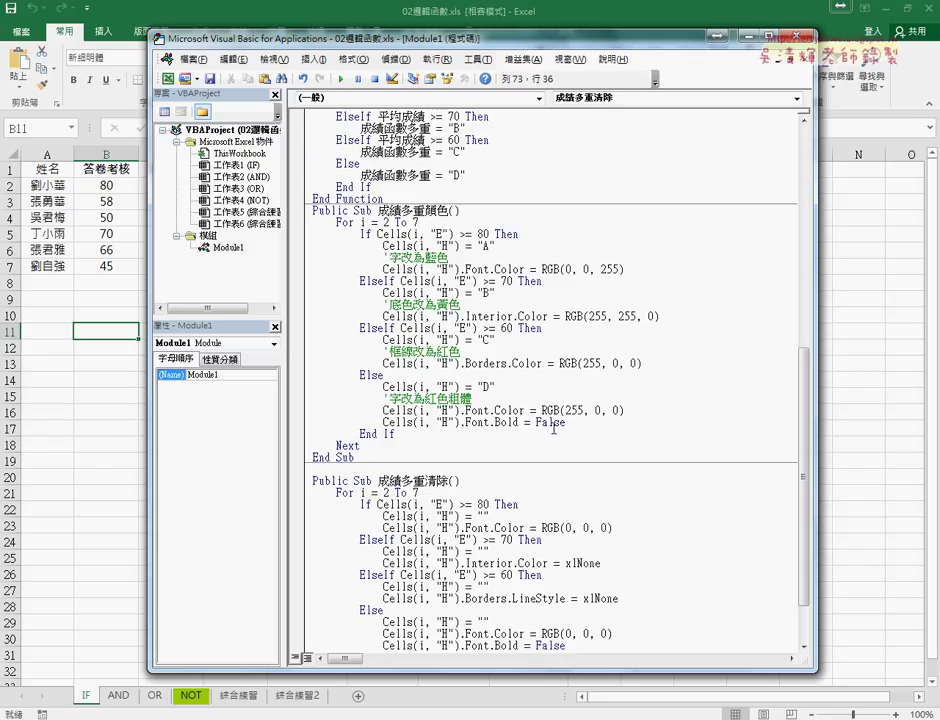
drag(373, 457, 306, 240)
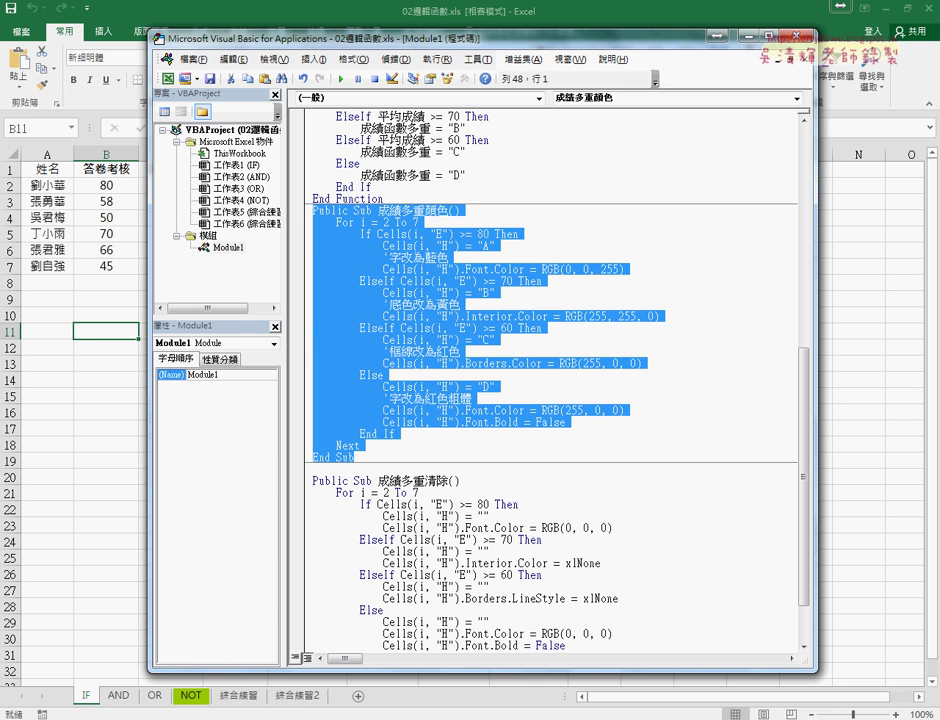
click(100, 665)
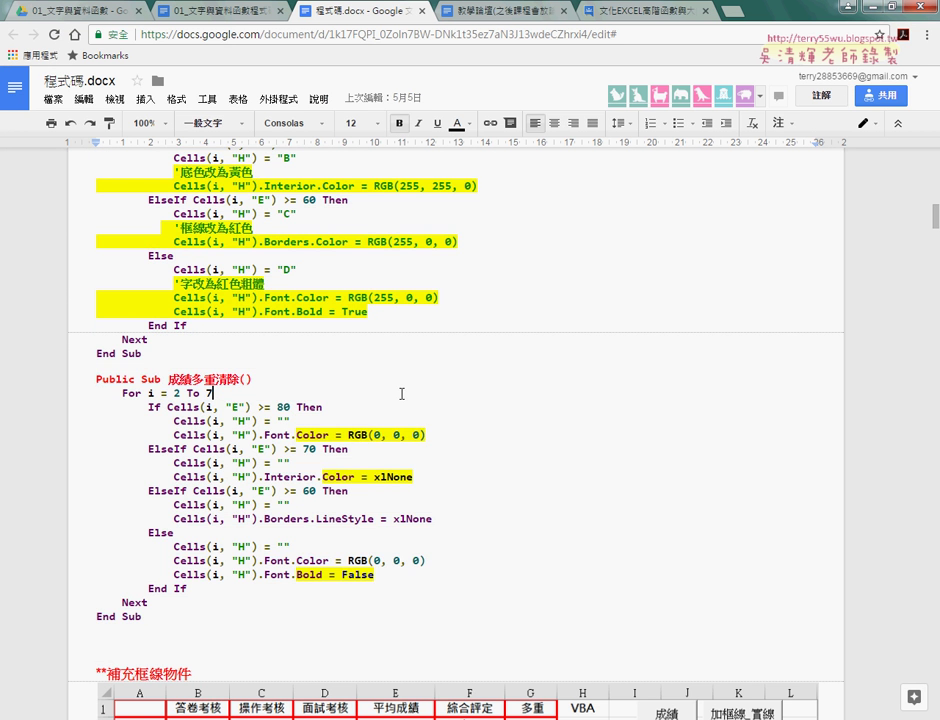
scroll(401, 393, up, 2)
drag(141, 574, 96, 280)
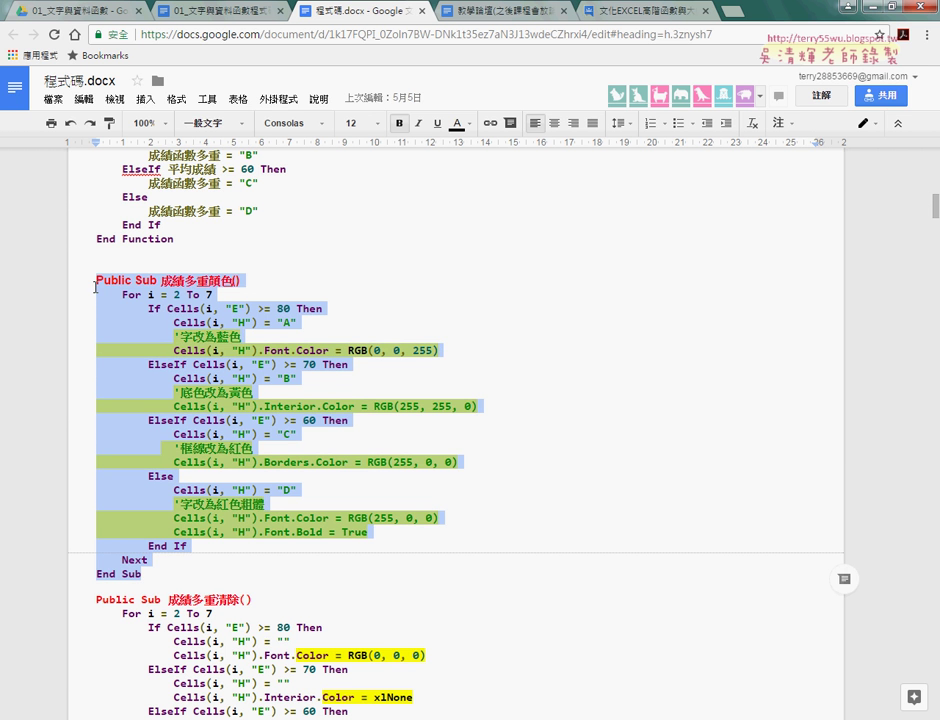
click(873, 12)
scroll(492, 335, up, 3)
scroll(492, 335, up, 3)
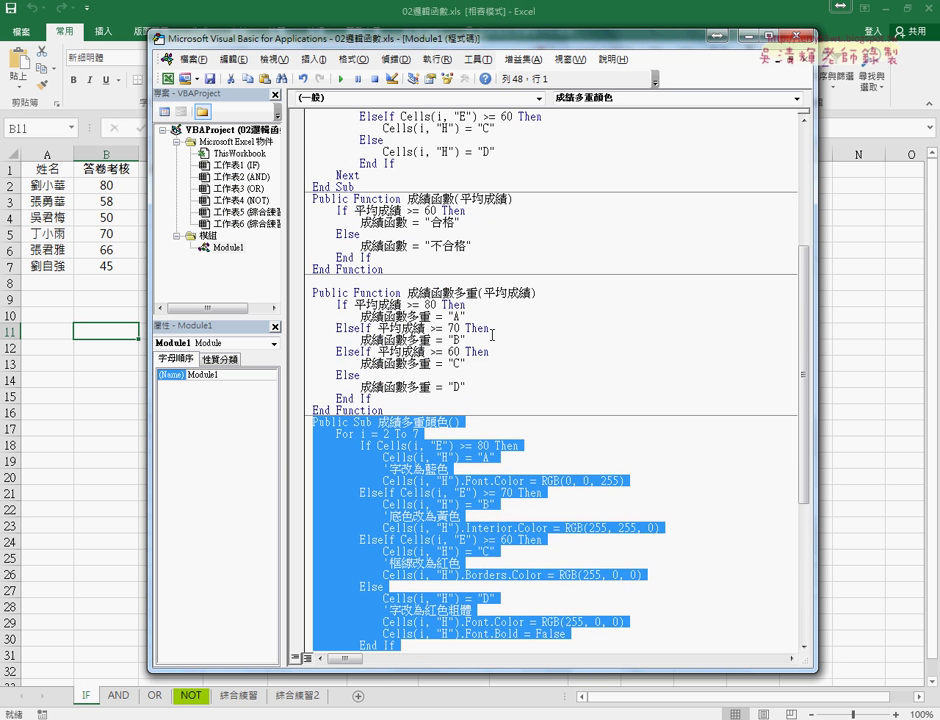
scroll(492, 335, up, 4)
mouse_move(355, 328)
mouse_down()
mouse_move(311, 221)
mouse_move(312, 187)
mouse_up()
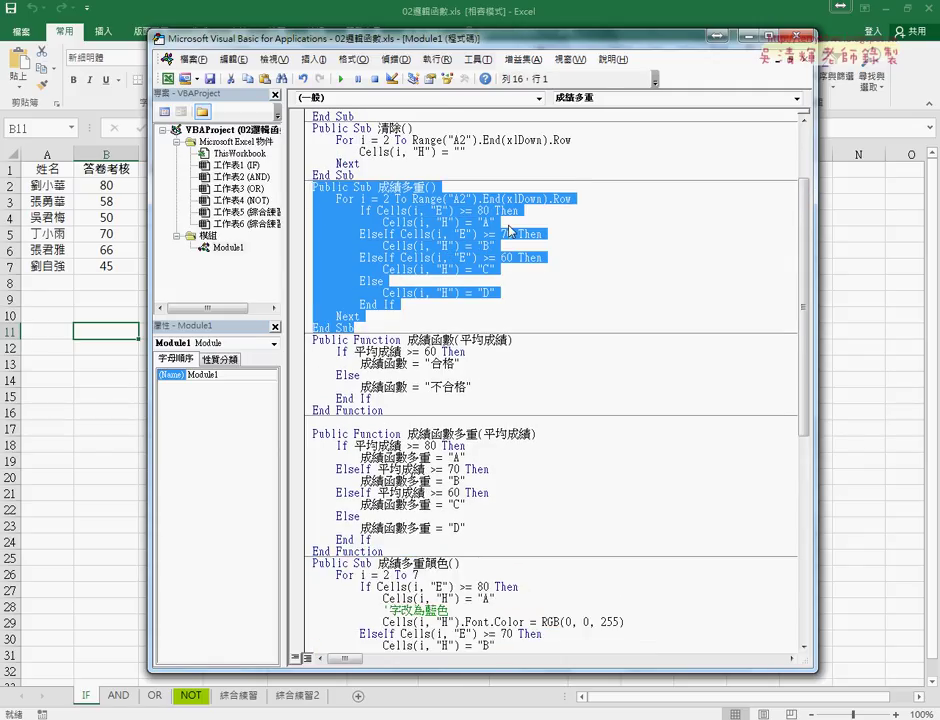
scroll(507, 336, down, 2)
scroll(507, 336, down, 4)
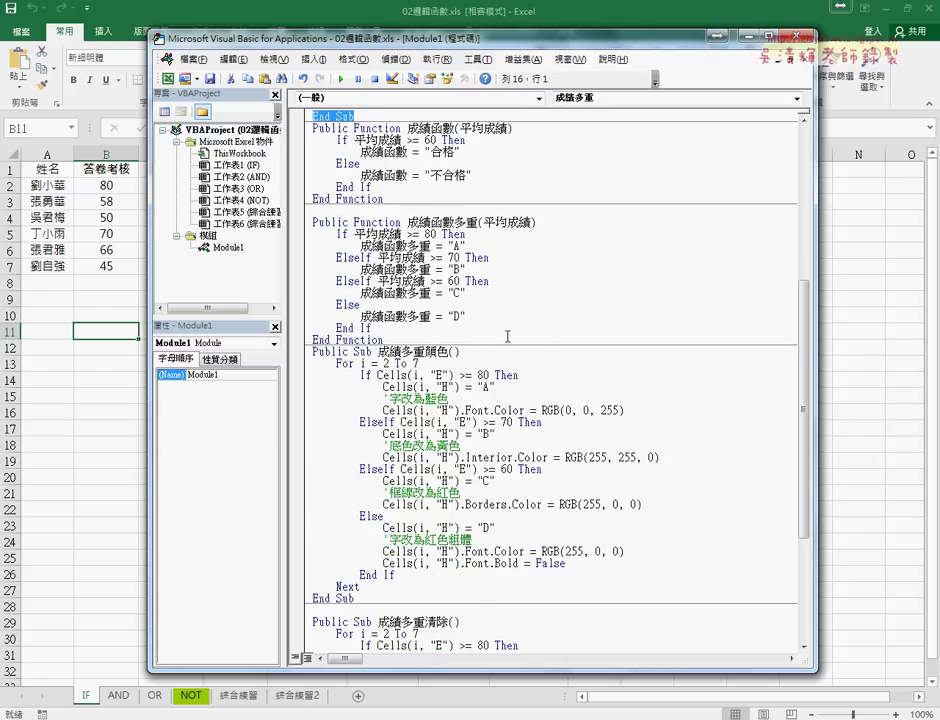
scroll(507, 336, down, 2)
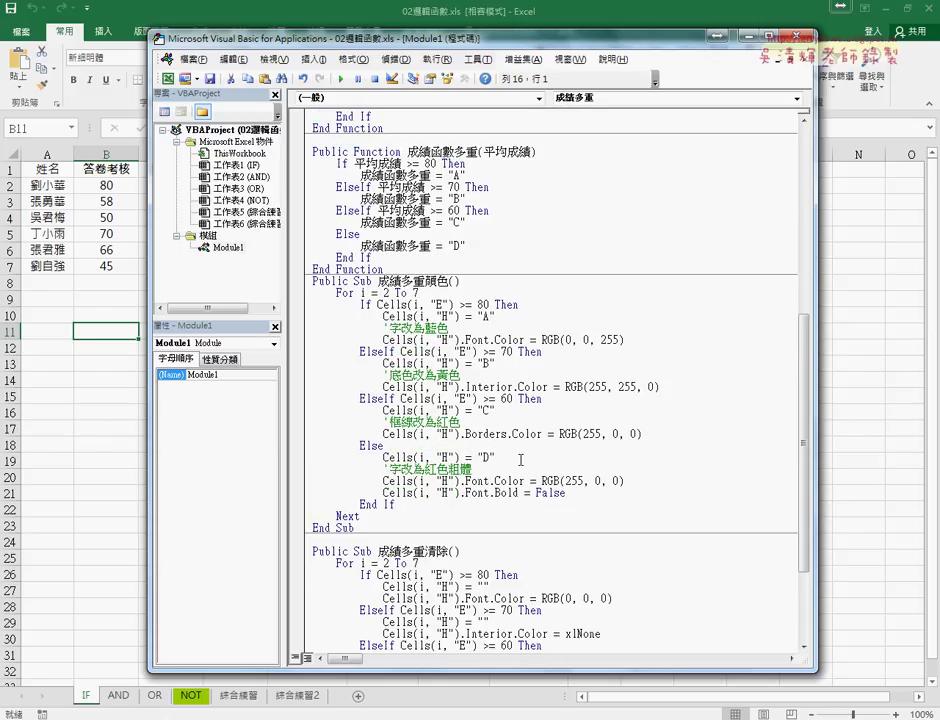